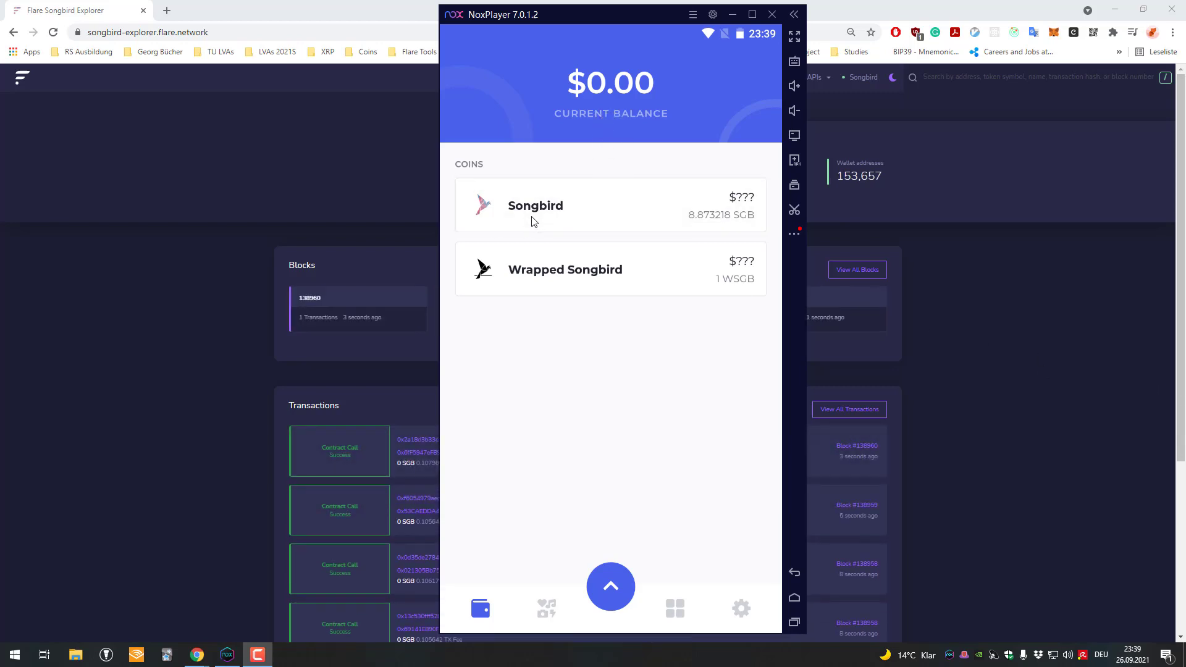
# Open Songbird's coin details and choose Wrap from its more-actions menu
pyautogui.click(693, 195)
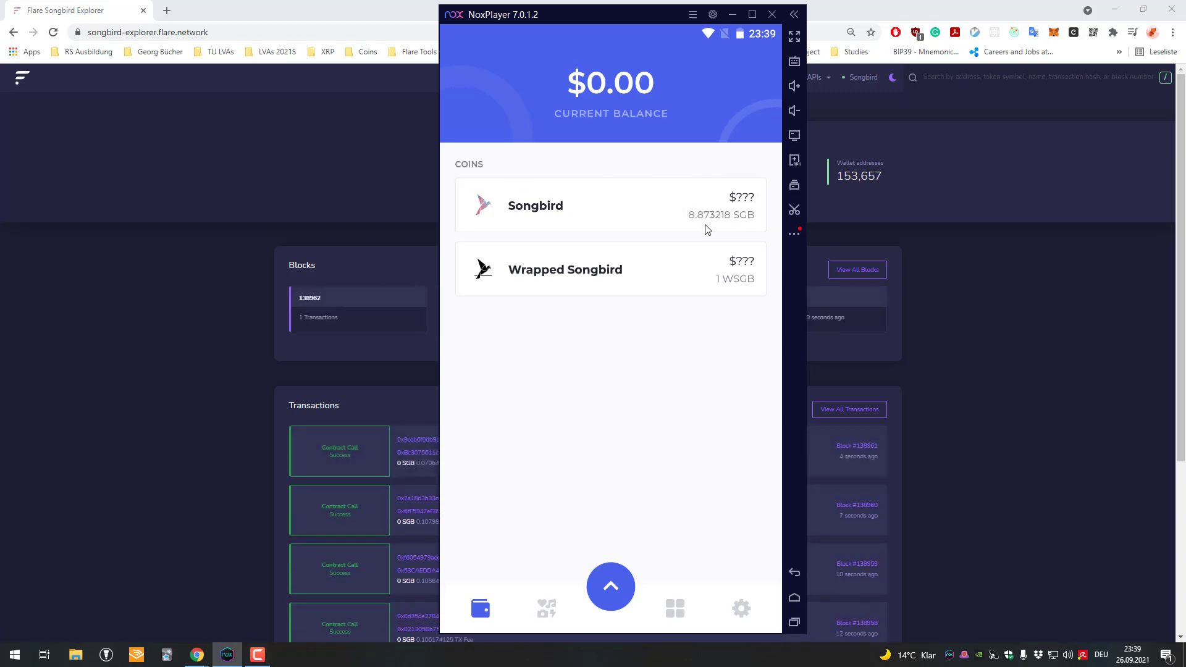
pyautogui.click(721, 215)
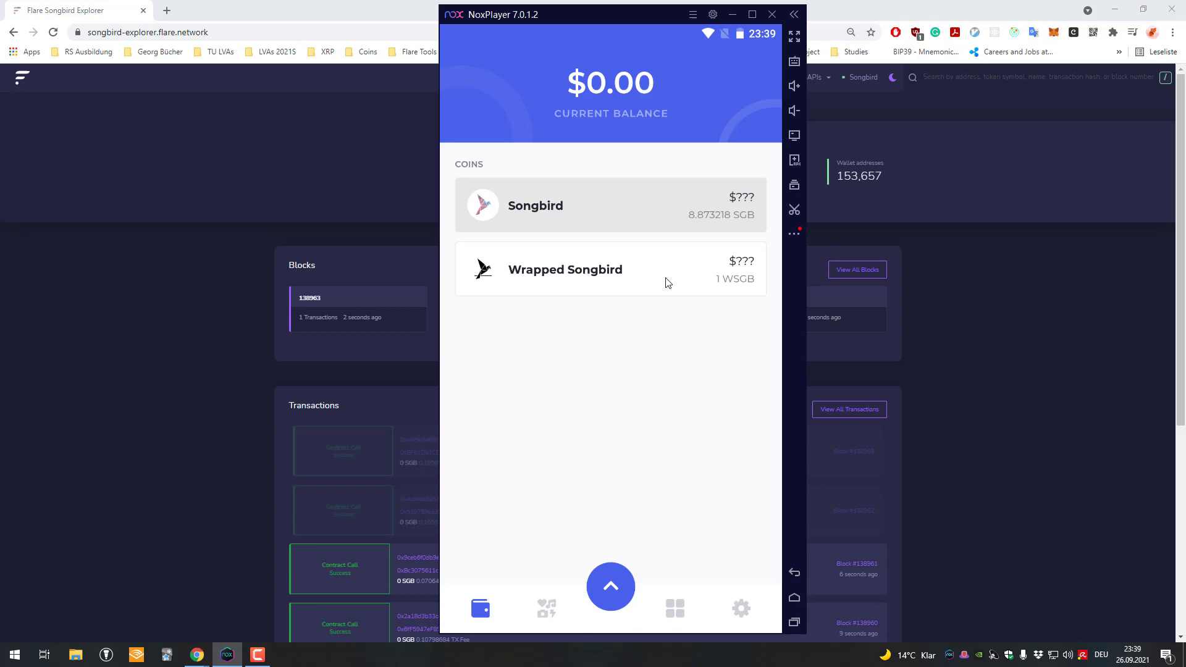
pyautogui.click(464, 64)
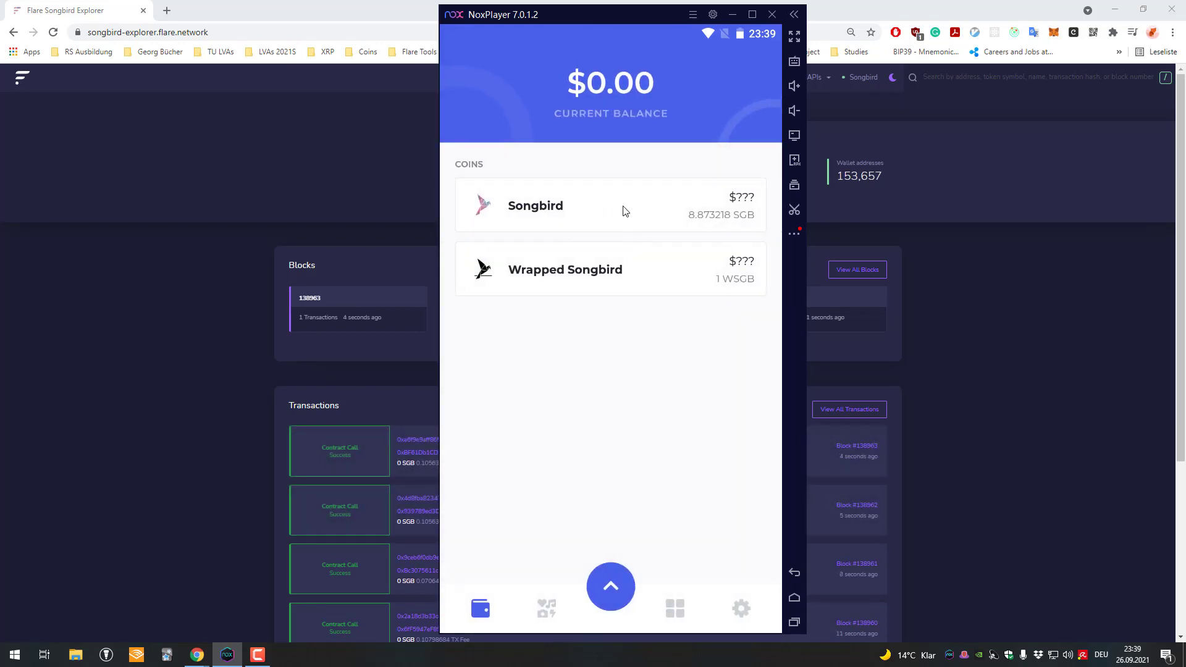
pyautogui.click(693, 209)
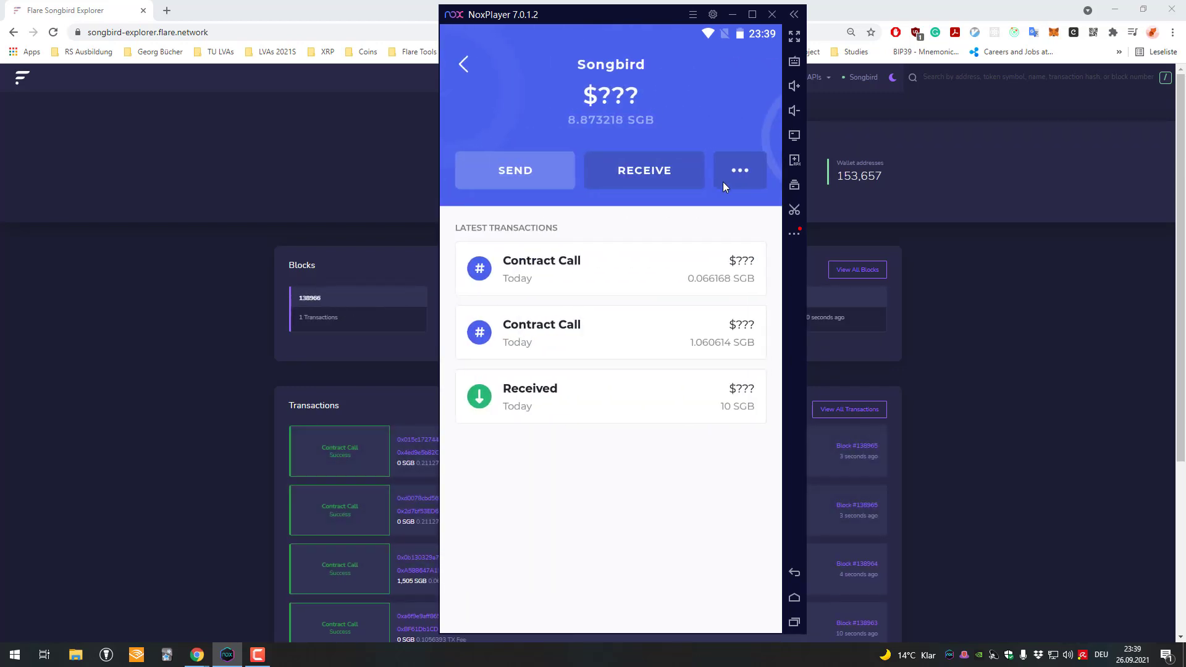
pyautogui.click(481, 66)
pyautogui.click(598, 209)
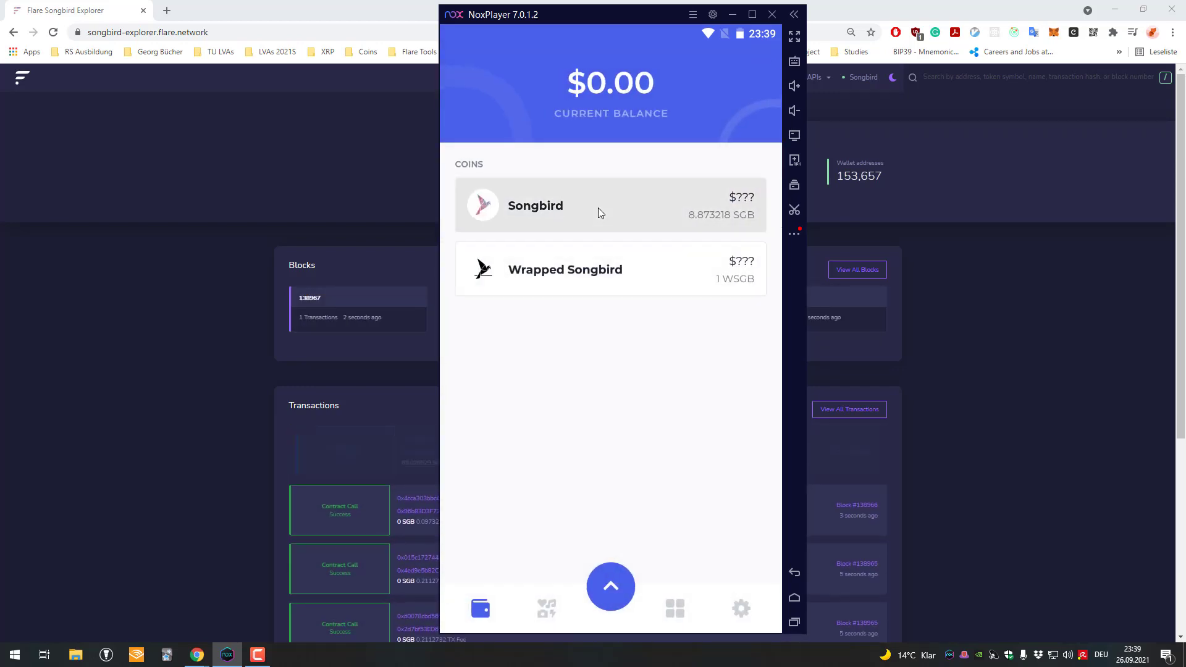
pyautogui.click(751, 174)
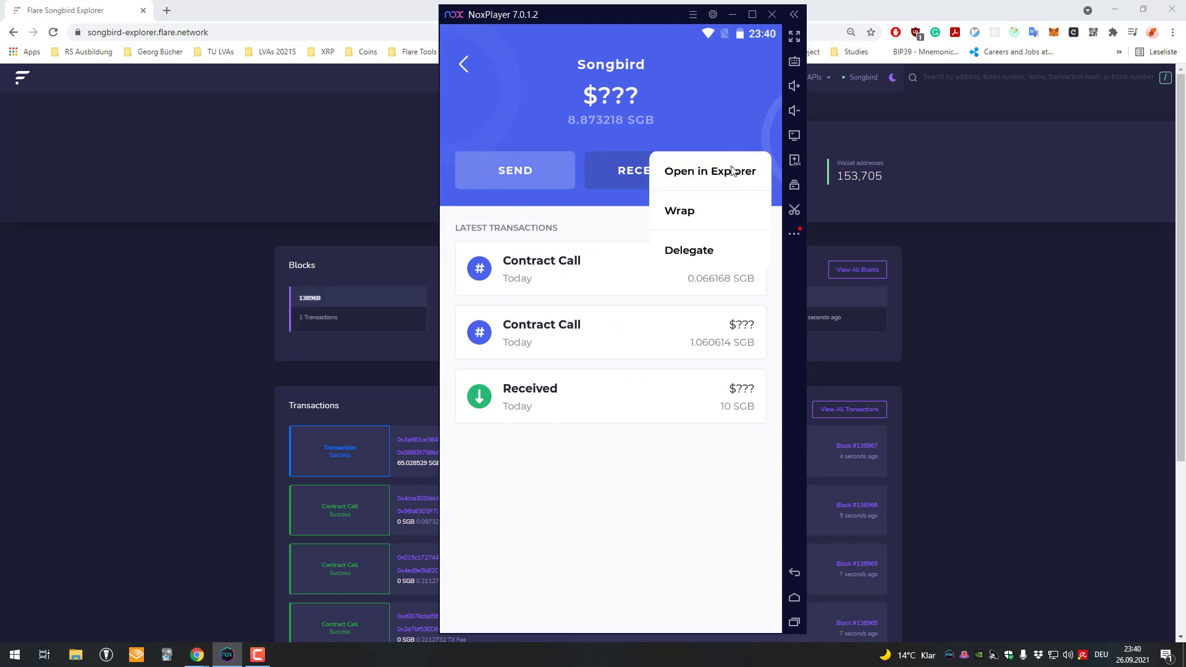
pyautogui.click(690, 216)
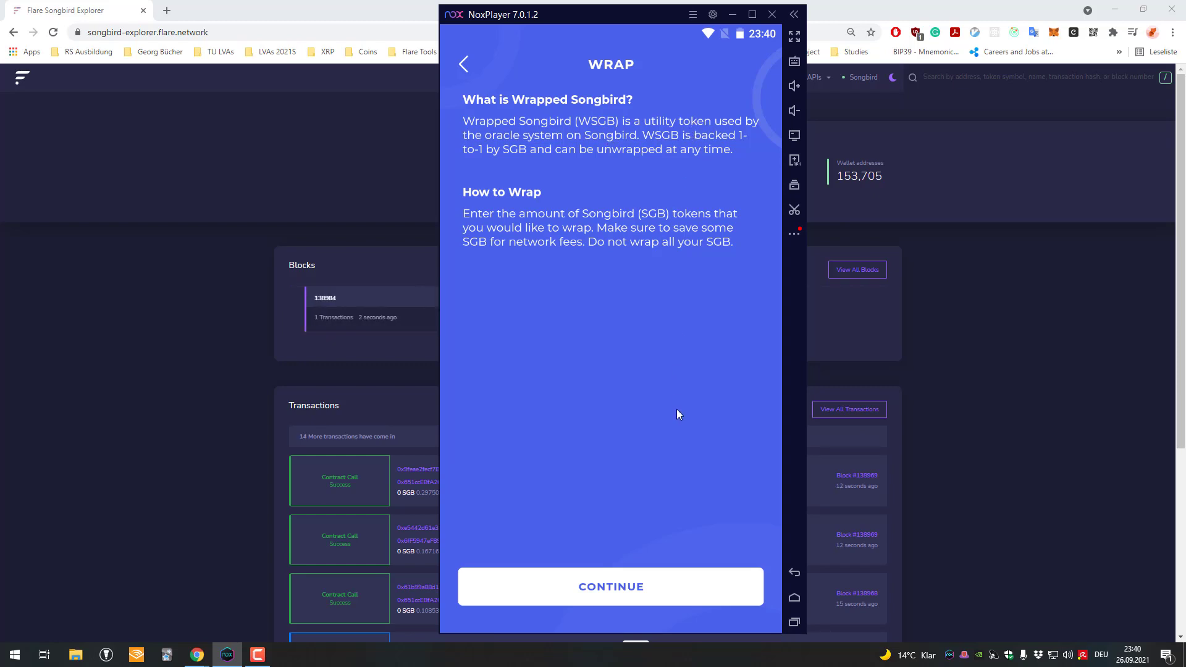
# Enter 5 SGB as the wrap amount, review it and confirm the wrap
pyautogui.click(675, 587)
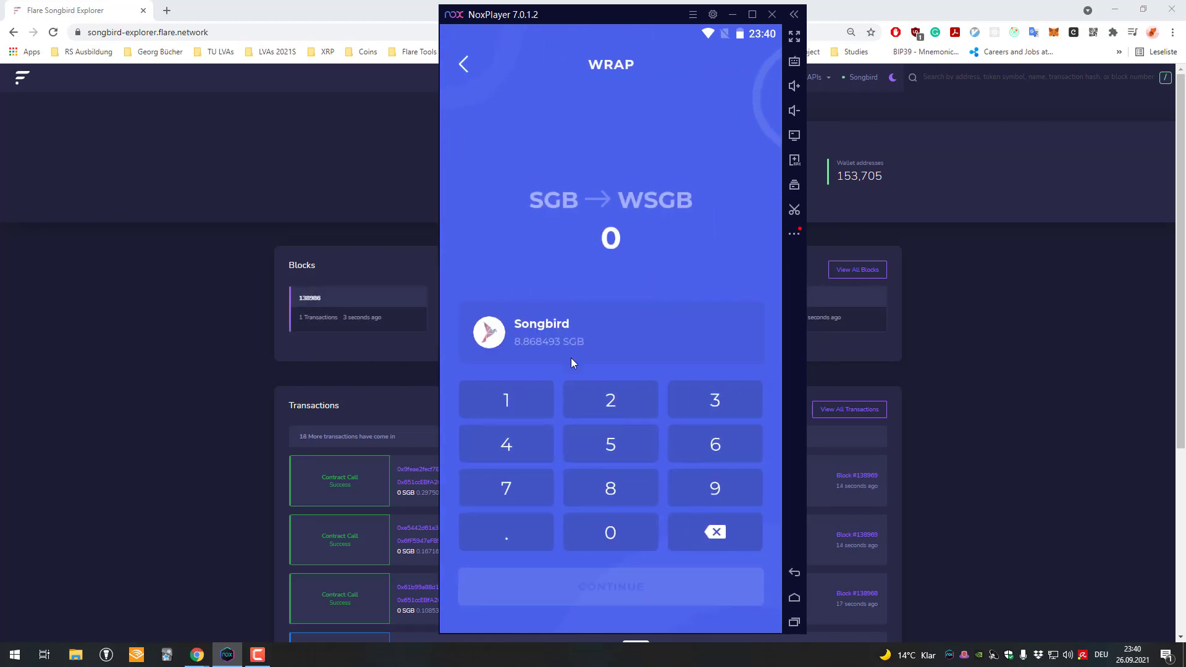
pyautogui.click(608, 460)
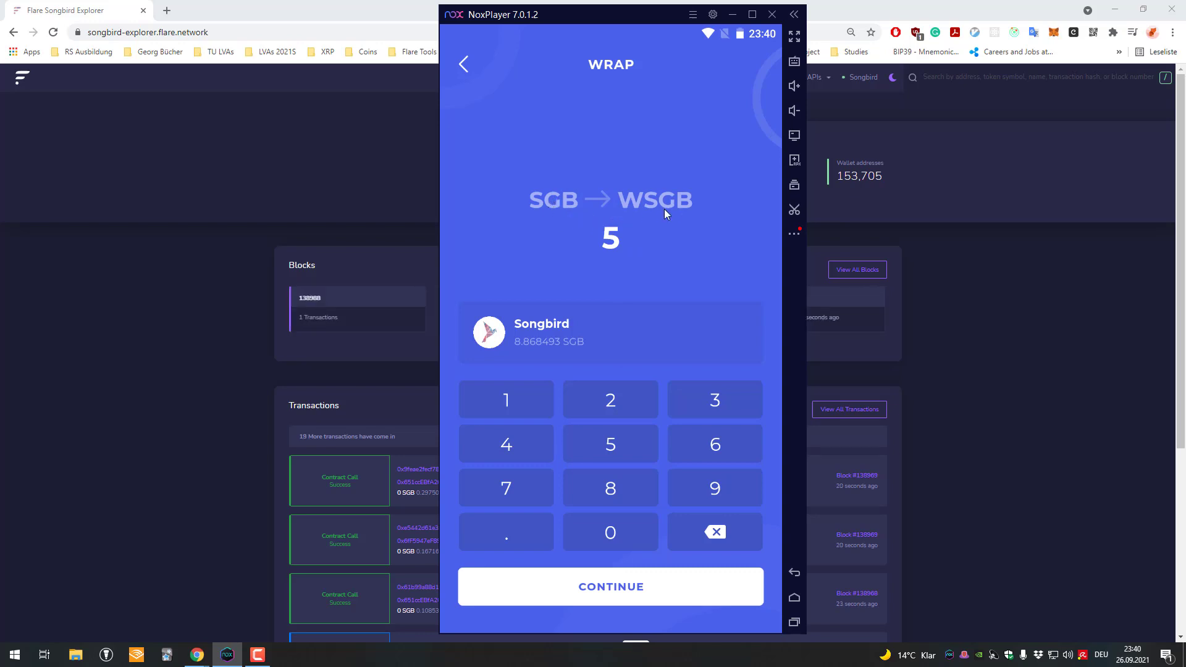
pyautogui.click(658, 594)
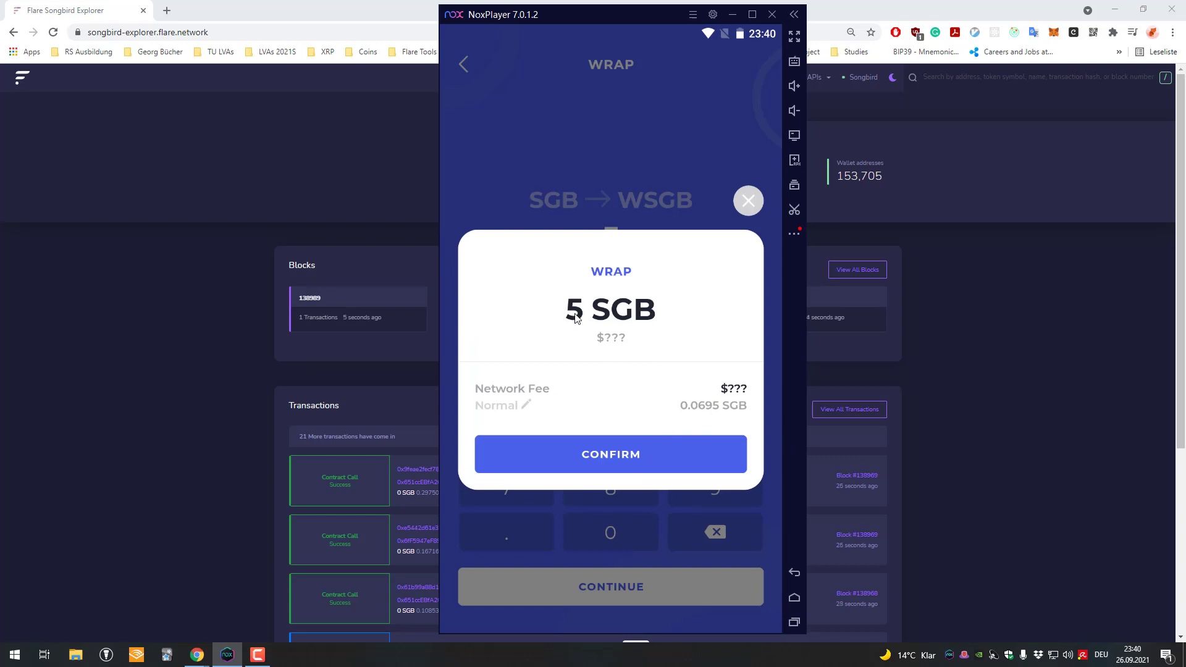
pyautogui.click(636, 455)
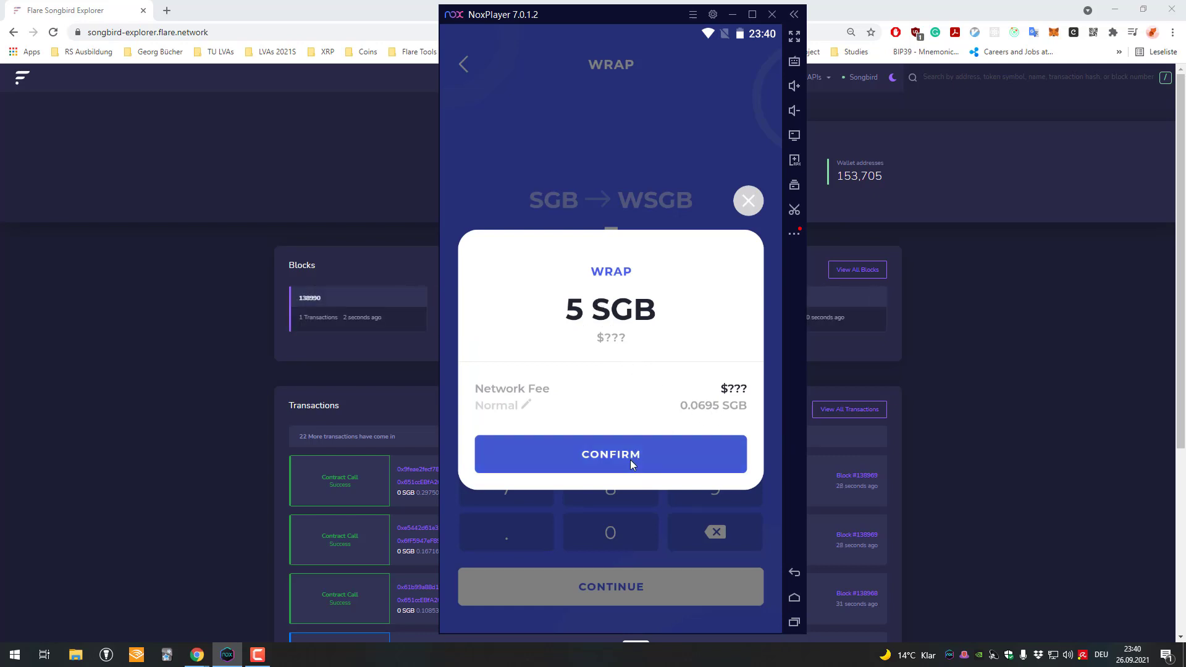
# Authorize the 5 SGB wrap with the six-digit PIN and close the submitted notice
pyautogui.click(590, 455)
pyautogui.click(708, 457)
pyautogui.click(546, 487)
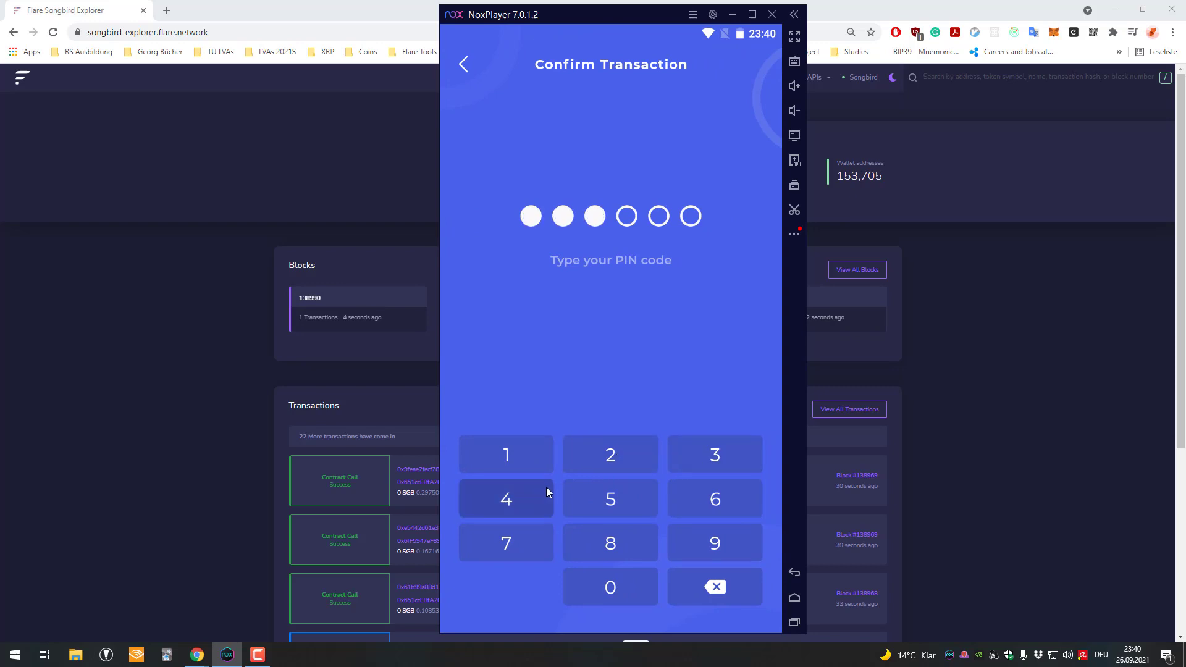
pyautogui.click(611, 494)
pyautogui.click(707, 487)
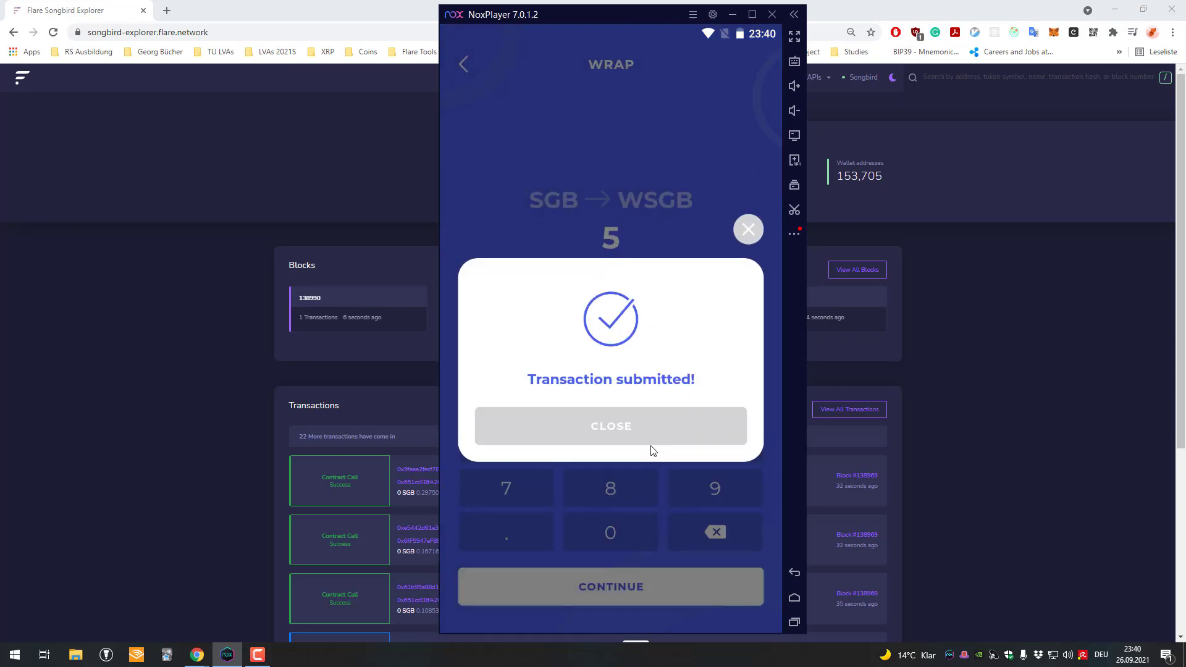
pyautogui.click(621, 426)
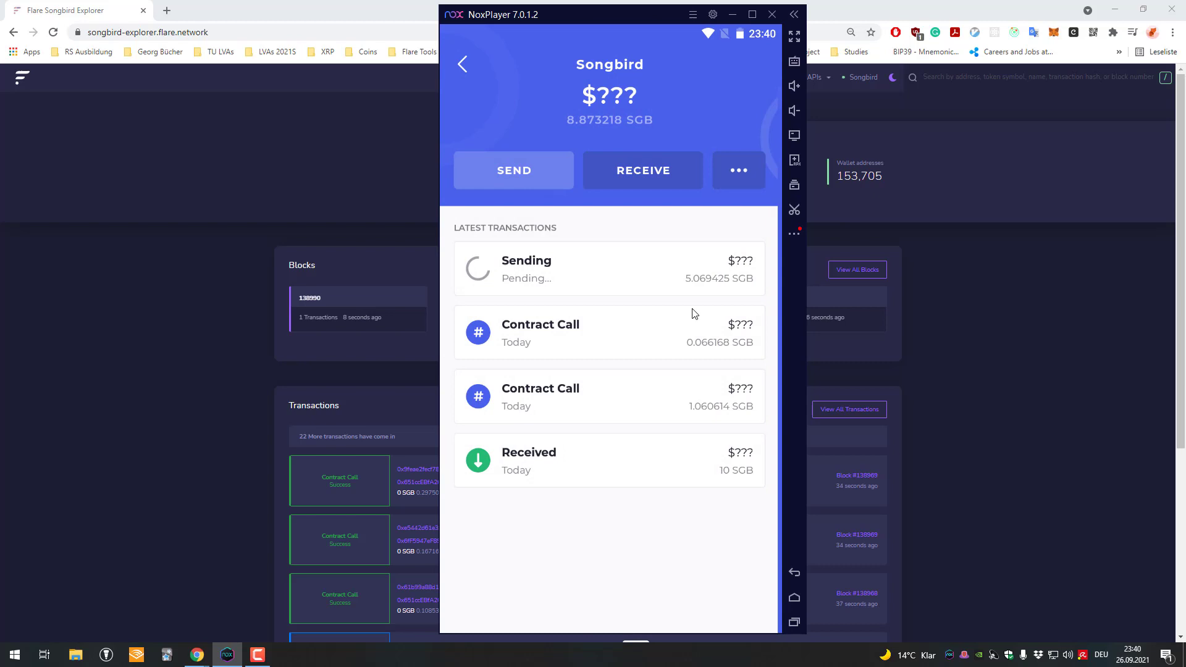
# Inspect block 138992's transaction in the Songbird explorer, then return to the wallet emulator
pyautogui.click(233, 344)
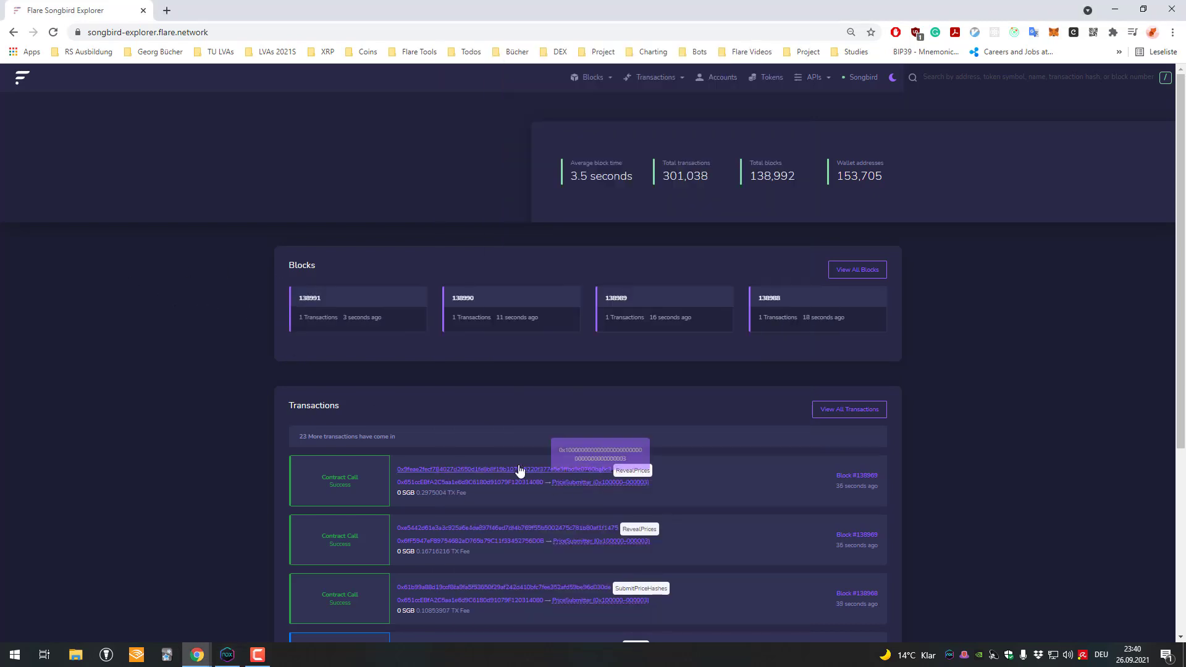
pyautogui.scroll(-1, 641, 427)
pyautogui.scroll(1, 634, 406)
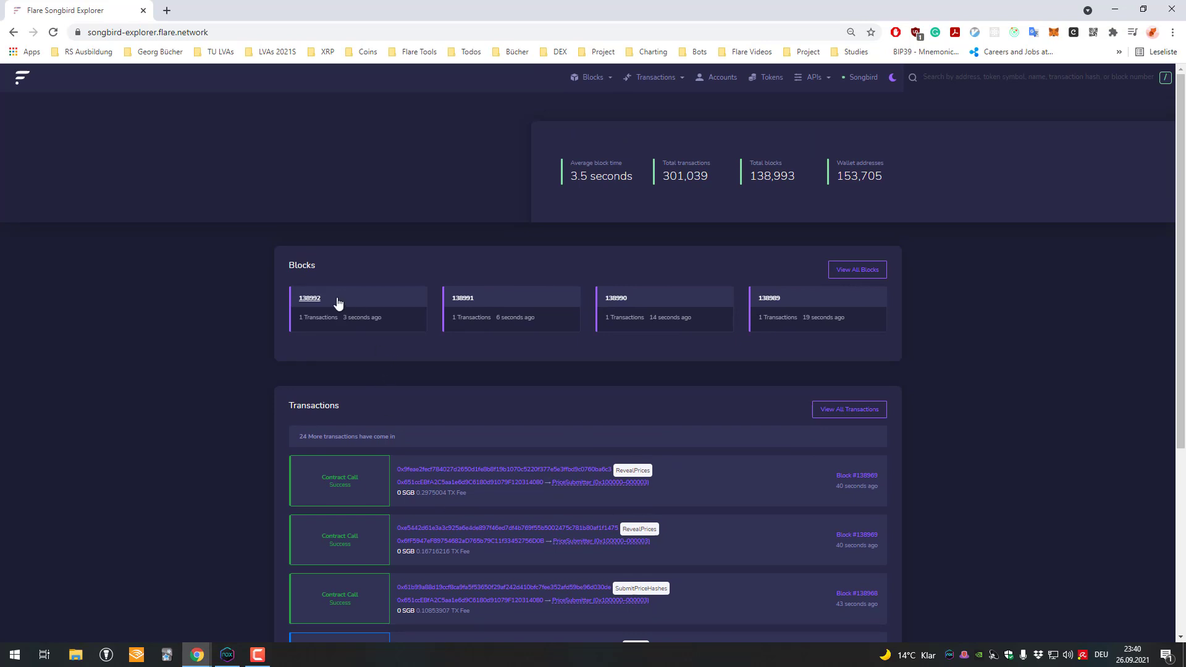
pyautogui.click(337, 303)
pyautogui.scroll(-3, 462, 294)
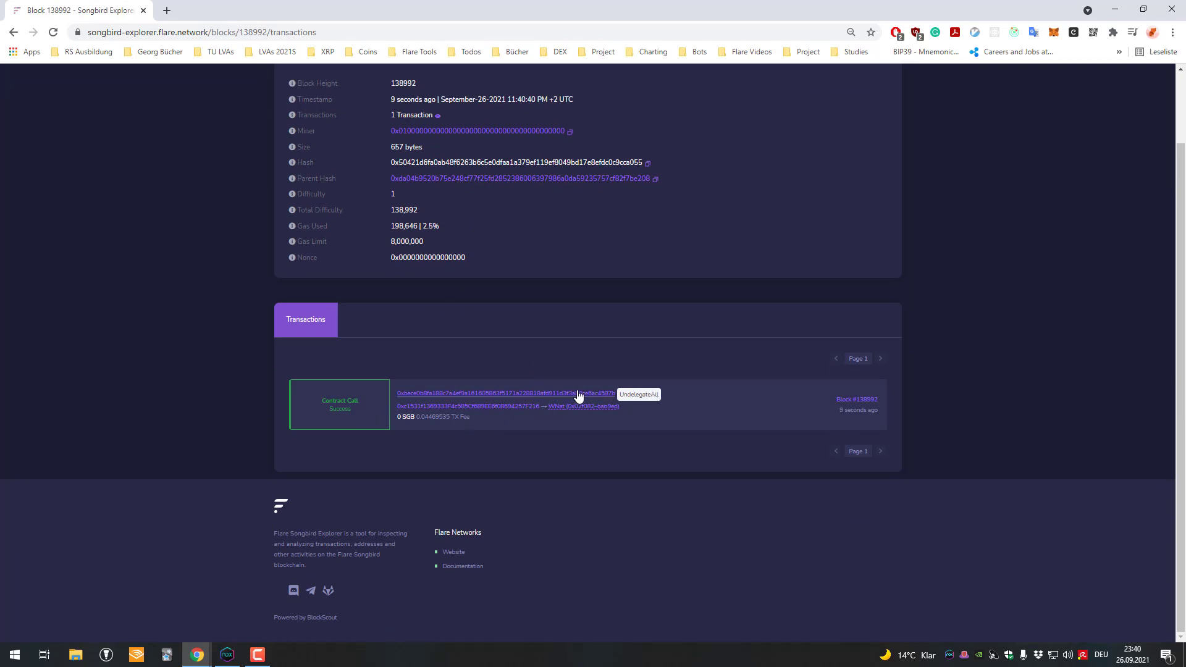
pyautogui.hotkey('alt', 'Left')
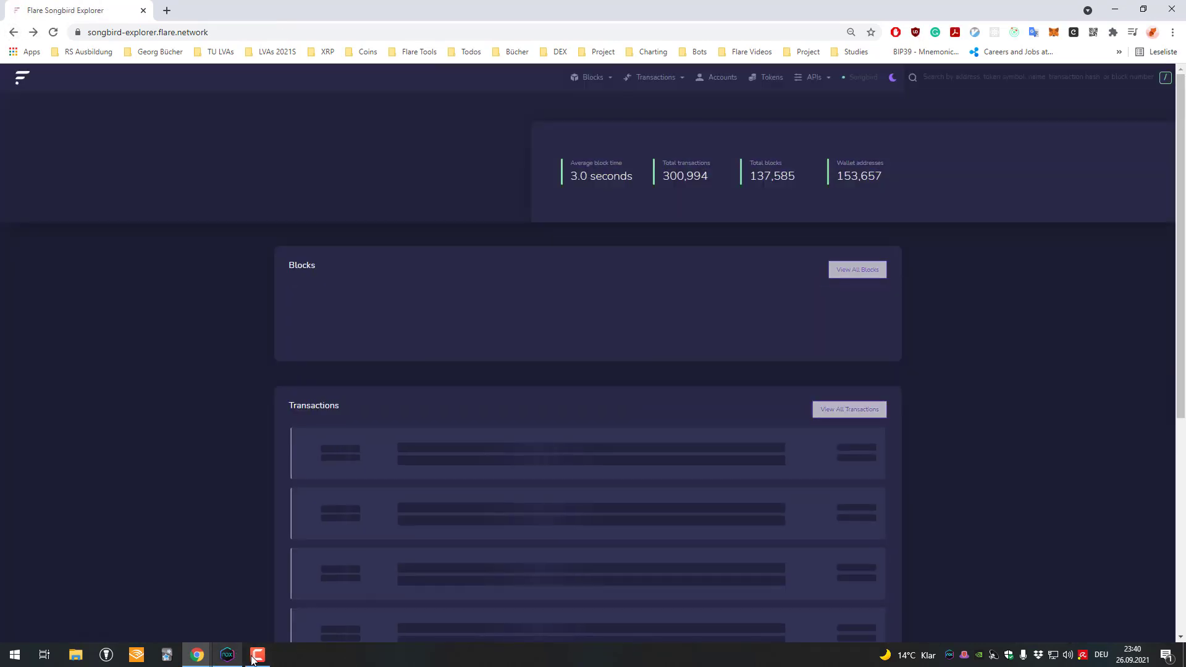
pyautogui.click(227, 655)
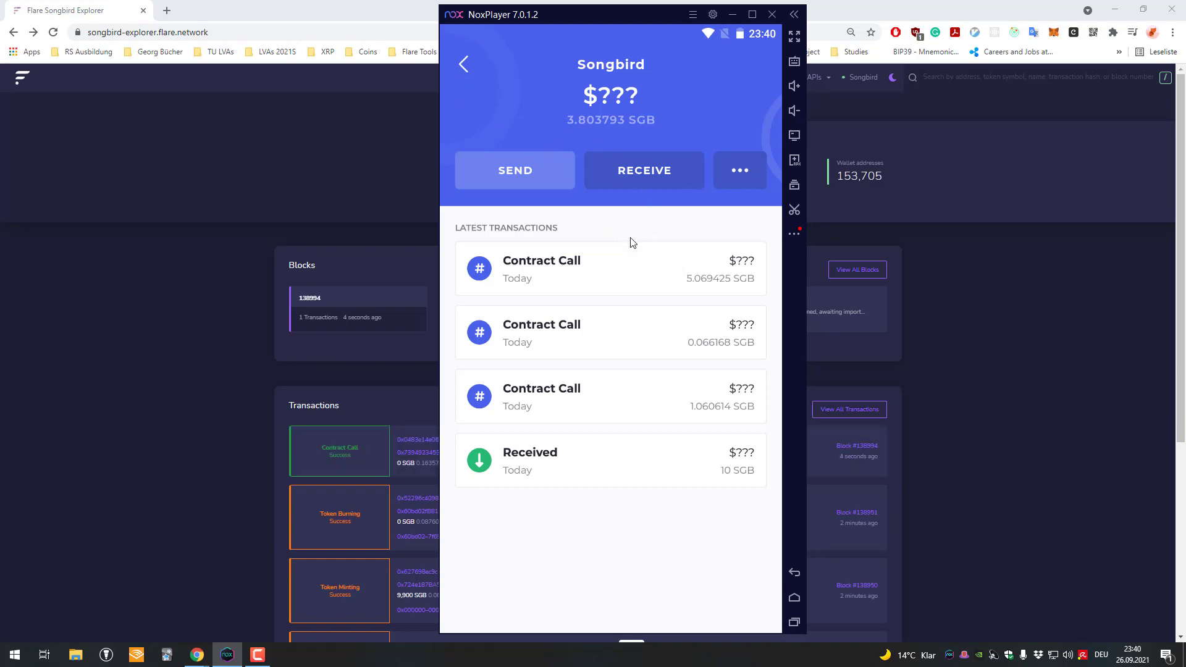
# Open the 6 WSGB Wrapped Songbird page and bring up its more-actions menu
pyautogui.click(455, 71)
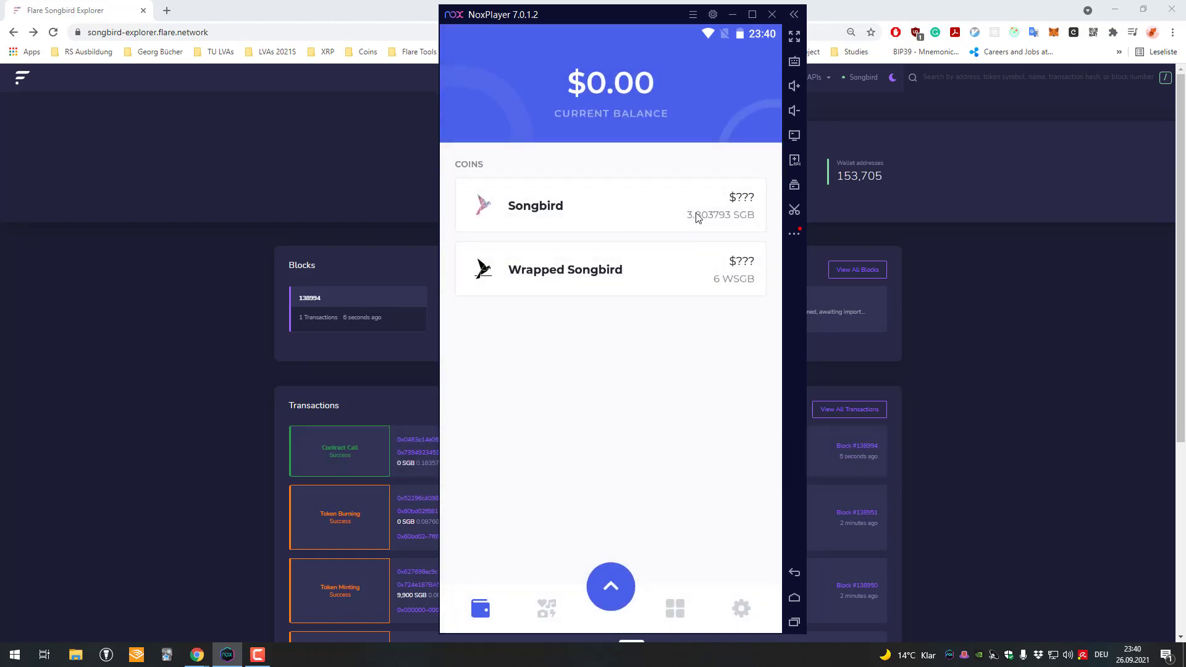
pyautogui.click(720, 274)
pyautogui.click(468, 66)
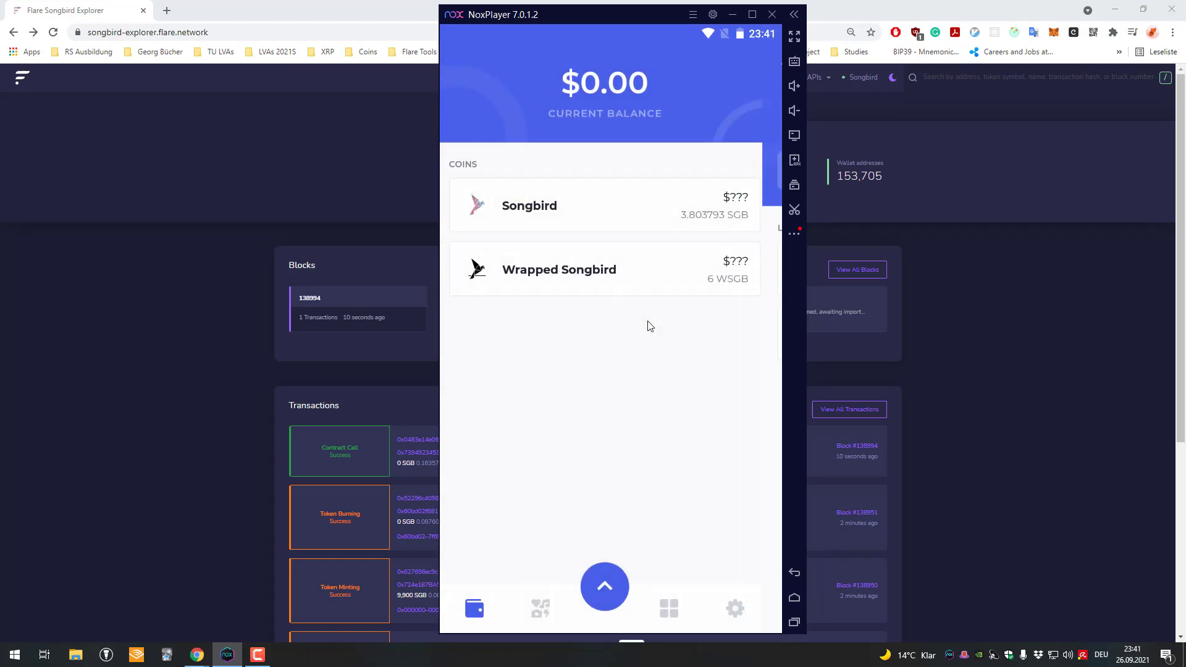
pyautogui.click(613, 272)
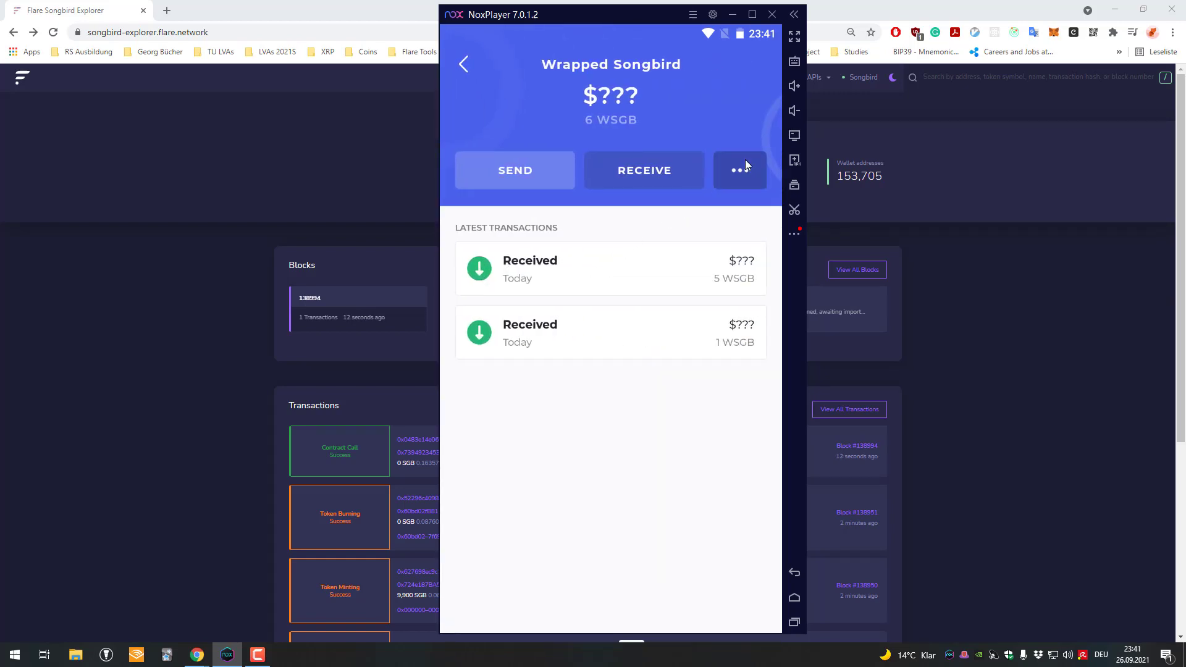
pyautogui.click(745, 161)
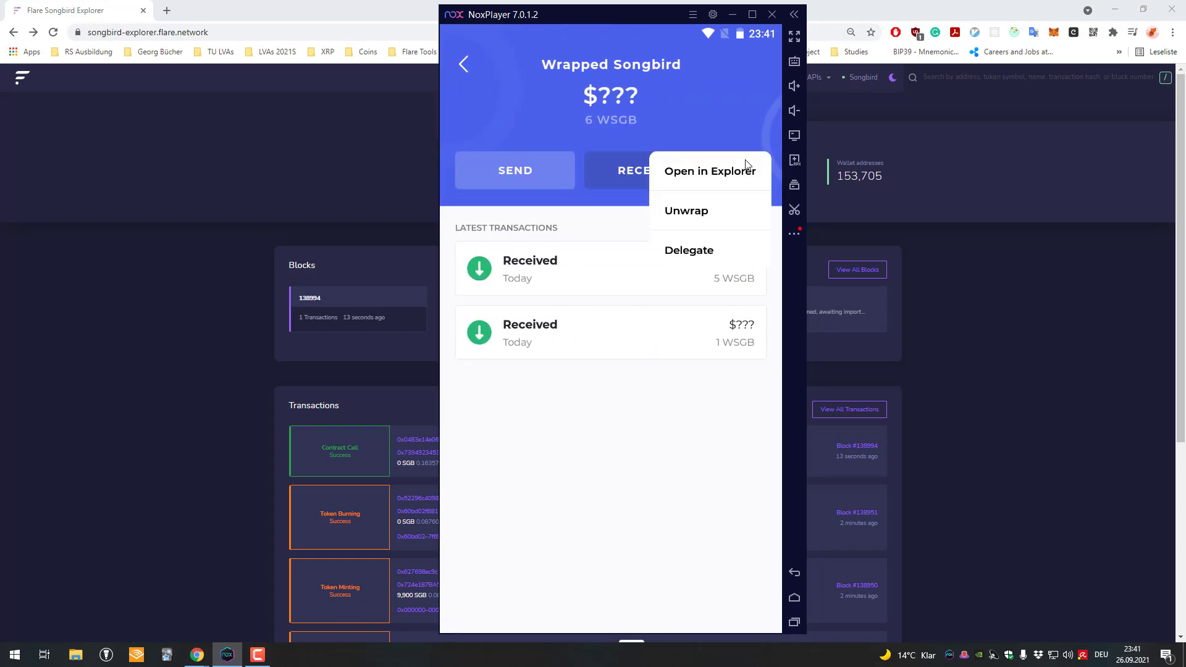
# Open WSGB delegation management and view the Bifrost Oracle share without changing it
pyautogui.click(700, 252)
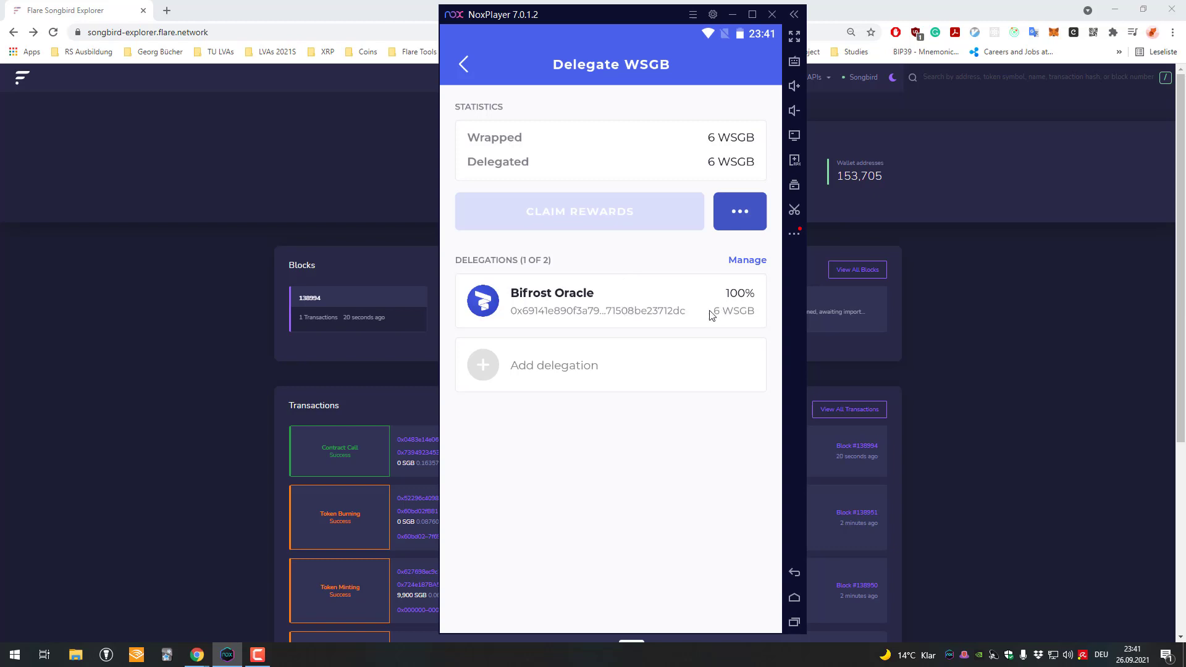
pyautogui.click(622, 296)
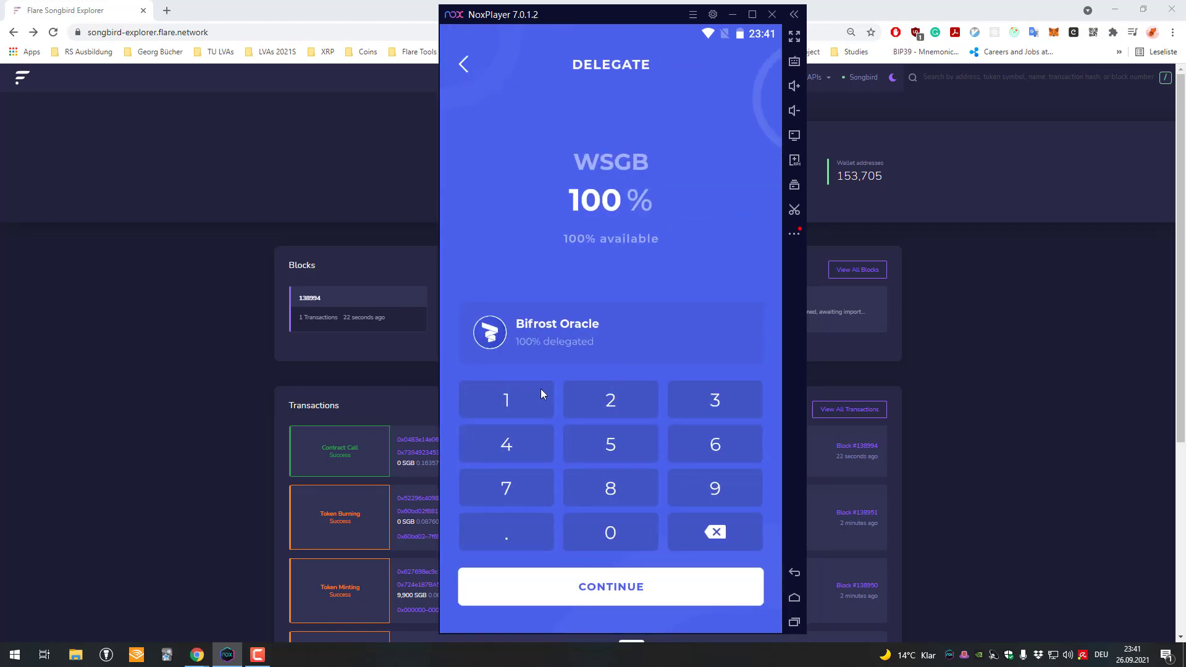
pyautogui.click(475, 61)
# Undelegate all WSGB, authorizing with the PIN, leaving 0 WSGB delegated
pyautogui.click(739, 212)
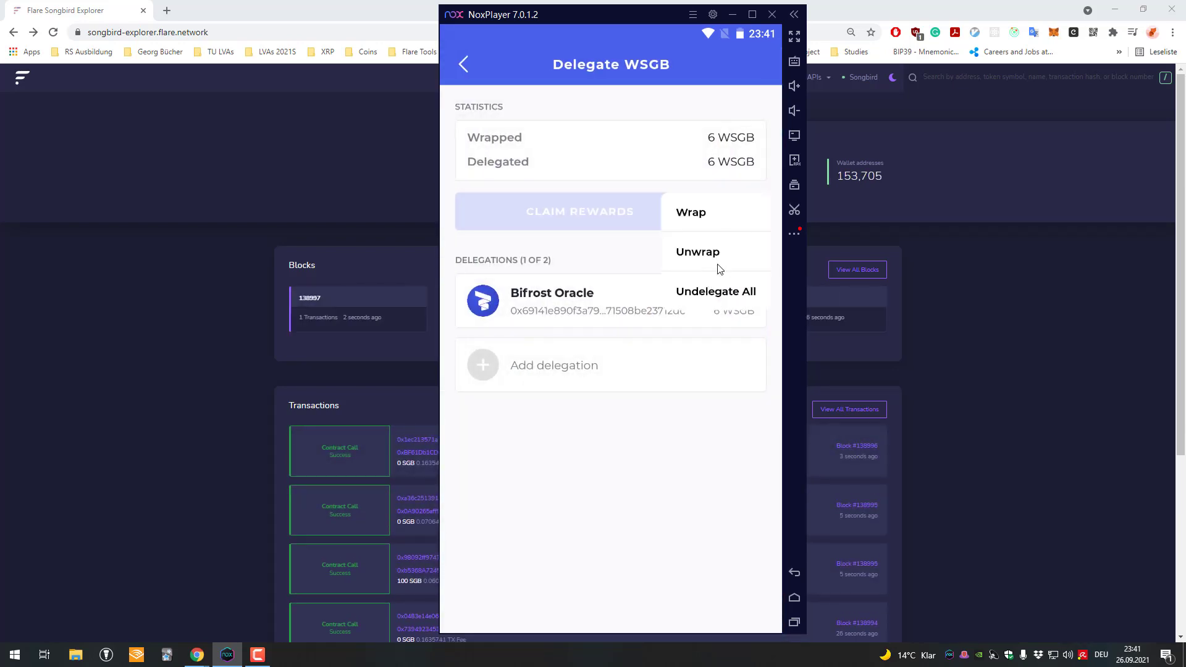
pyautogui.click(712, 303)
pyautogui.click(617, 442)
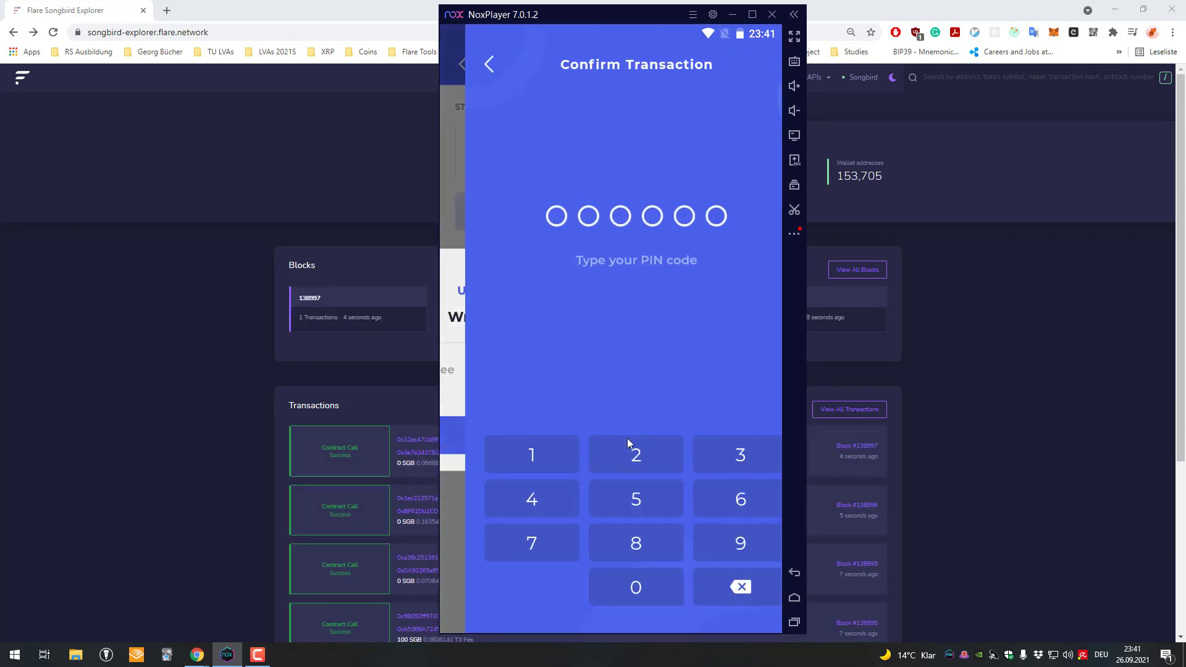
pyautogui.click(513, 455)
pyautogui.click(729, 456)
pyautogui.click(503, 495)
pyautogui.click(714, 495)
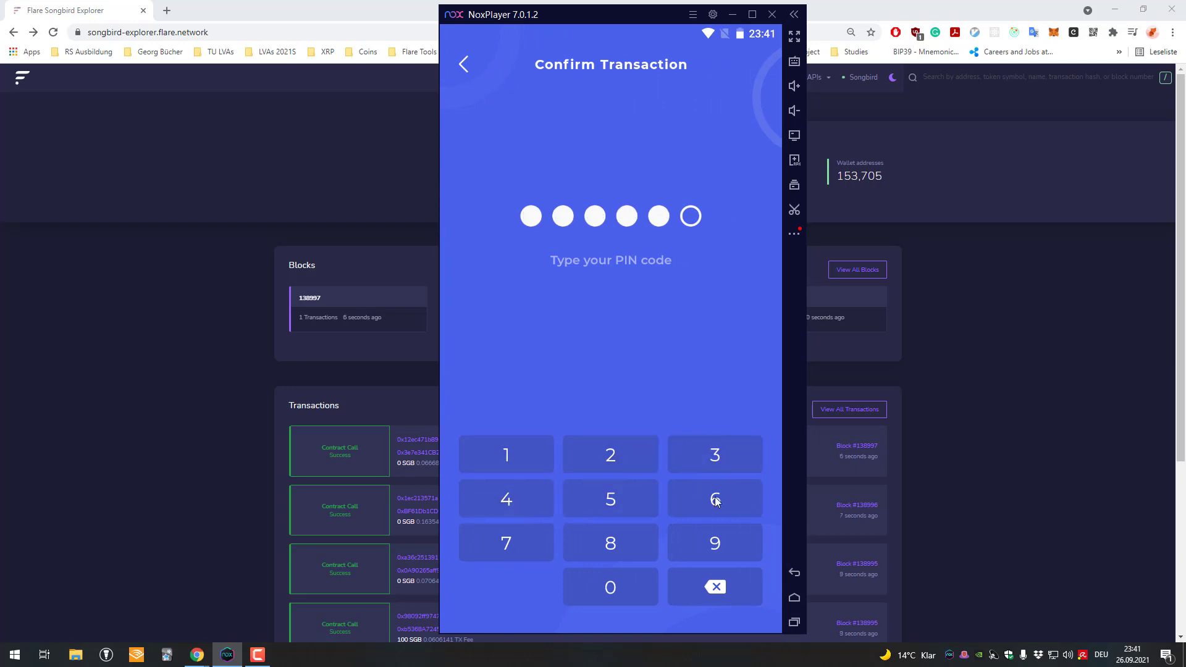
pyautogui.click(633, 434)
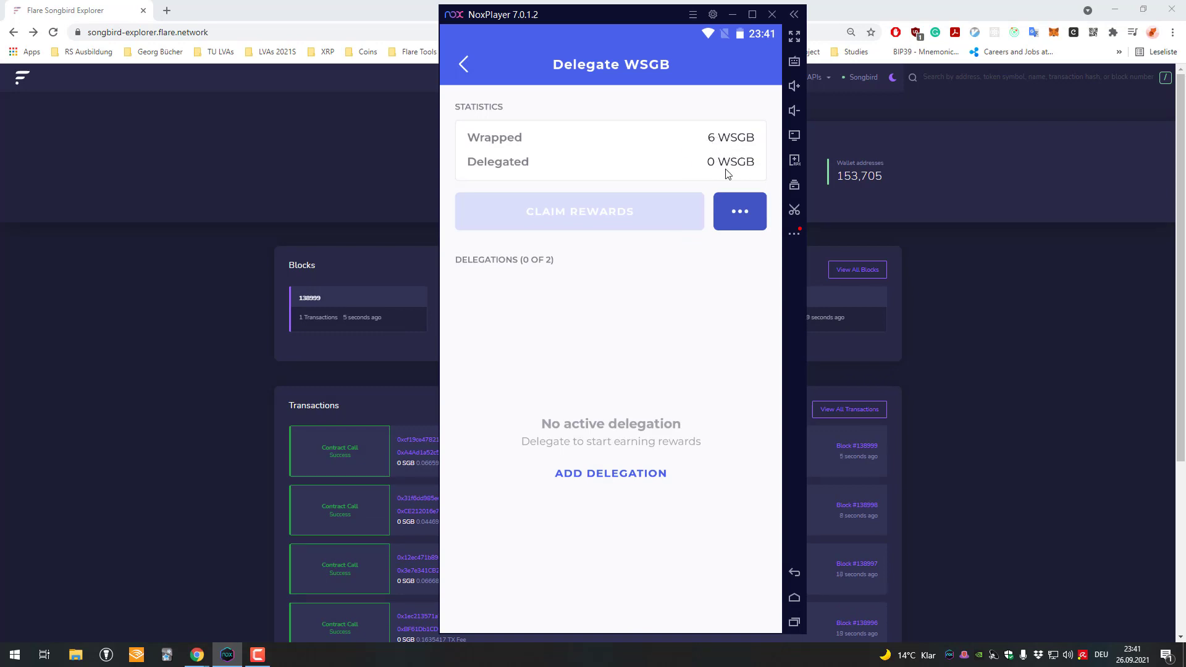
pyautogui.click(723, 211)
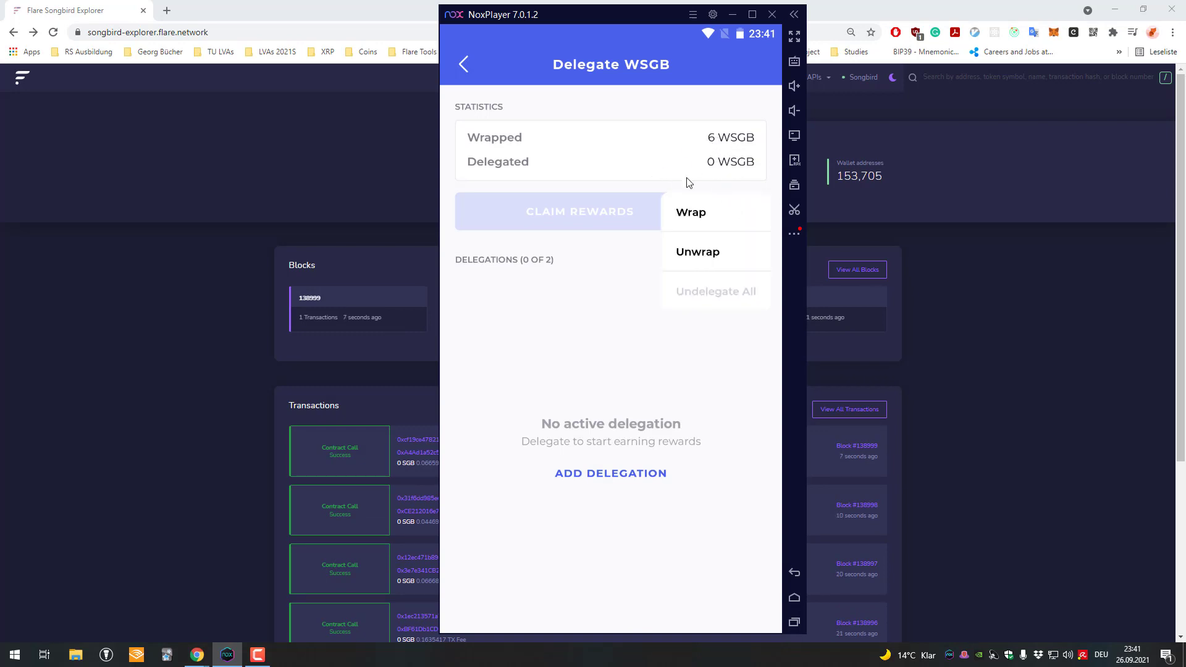
pyautogui.click(688, 183)
pyautogui.click(730, 214)
# Start a new WSGB delegation and pick Bifrost Oracle from the signal provider list
pyautogui.click(593, 291)
pyautogui.click(624, 470)
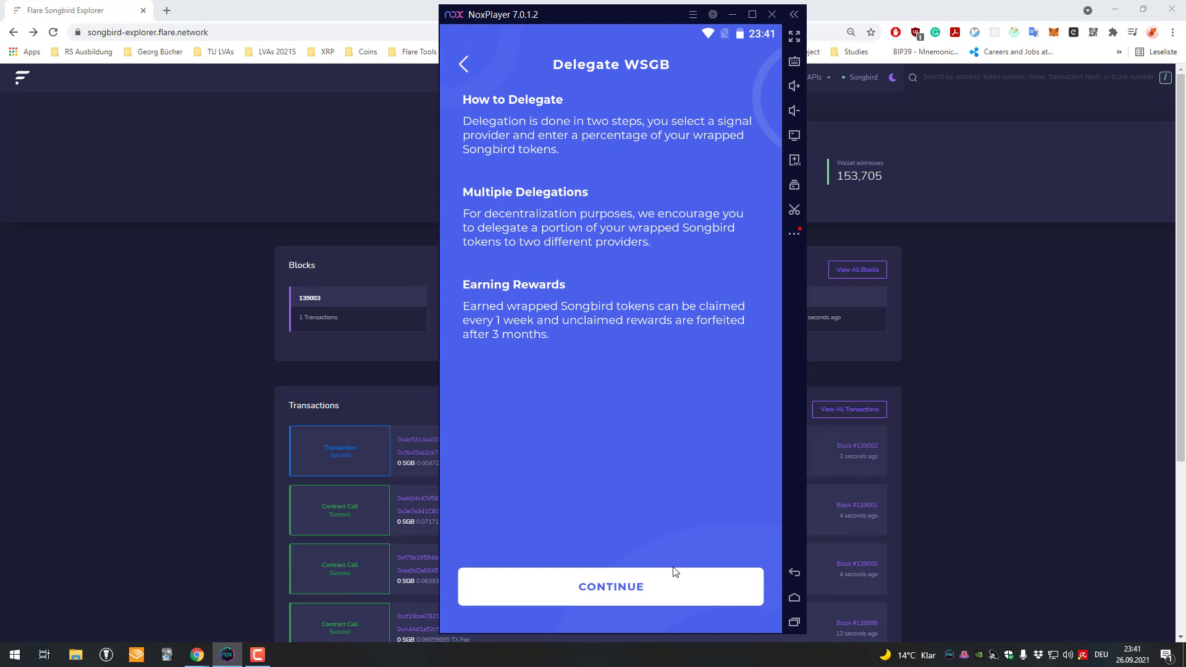
pyautogui.click(672, 599)
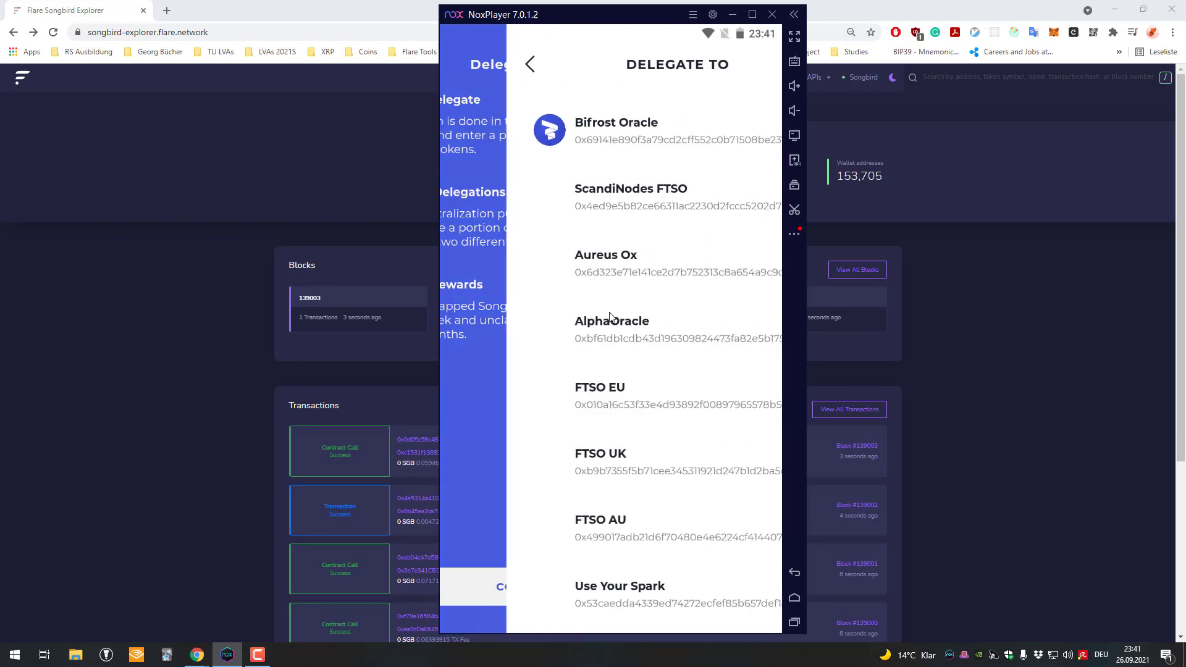
pyautogui.scroll(-3, 593, 222)
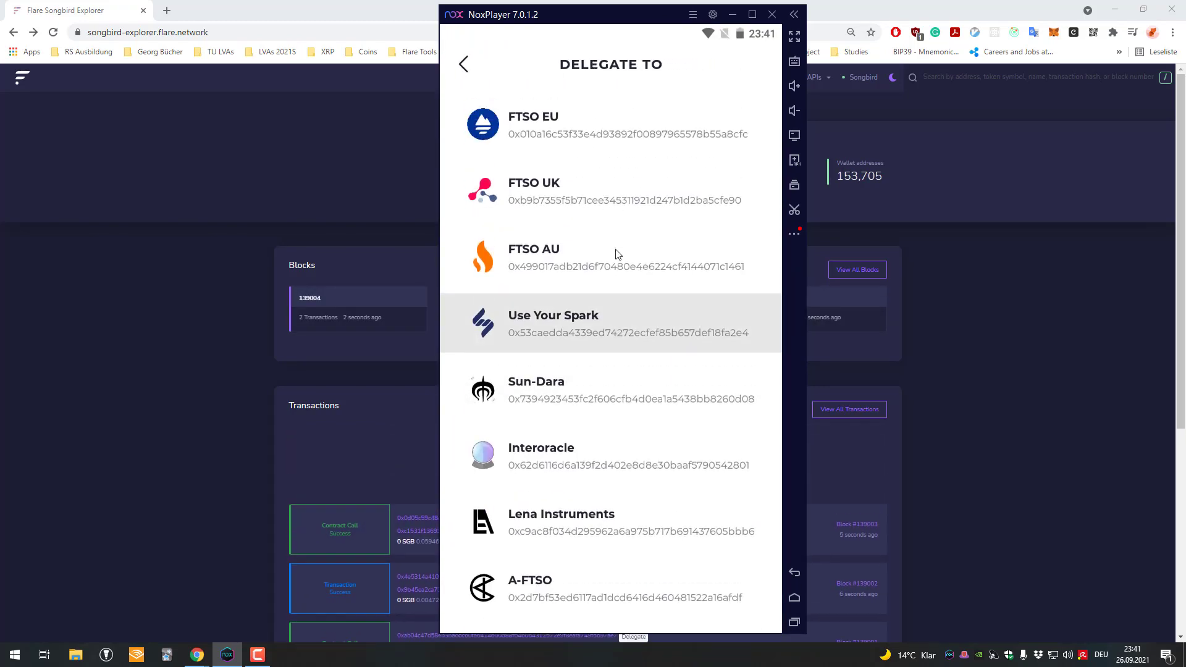
pyautogui.scroll(-1, 612, 281)
pyautogui.scroll(2, 611, 266)
pyautogui.scroll(5, 593, 211)
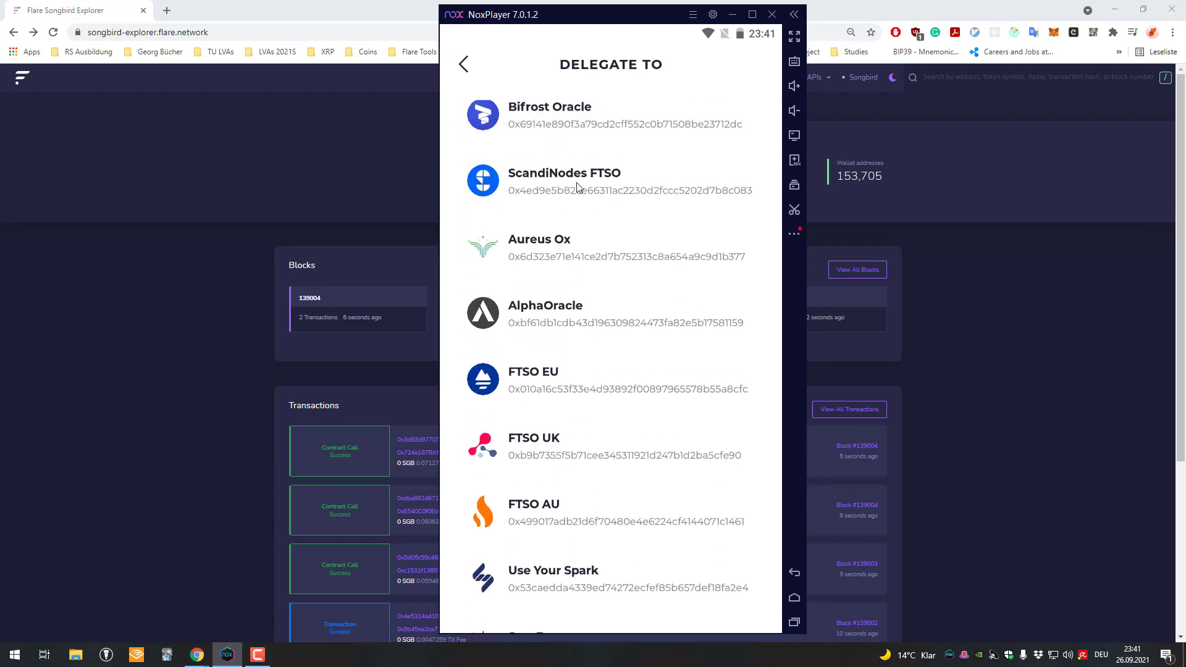
pyautogui.scroll(-1, 575, 192)
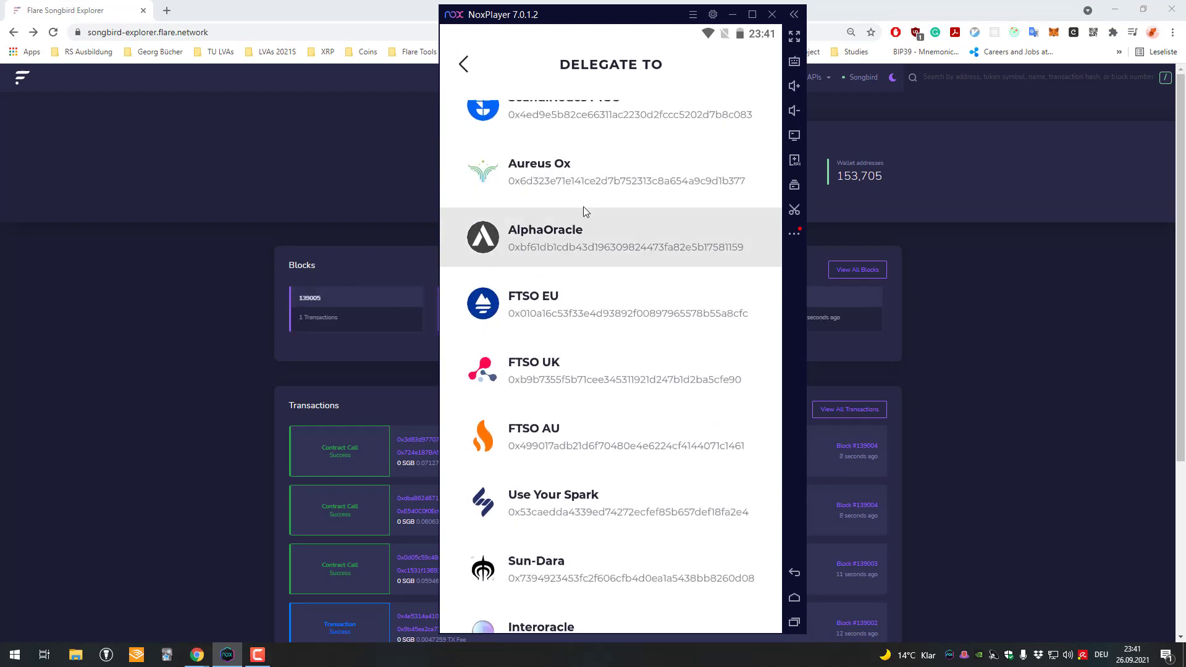
pyautogui.scroll(-3, 583, 210)
pyautogui.scroll(1, 577, 198)
pyautogui.scroll(3, 572, 193)
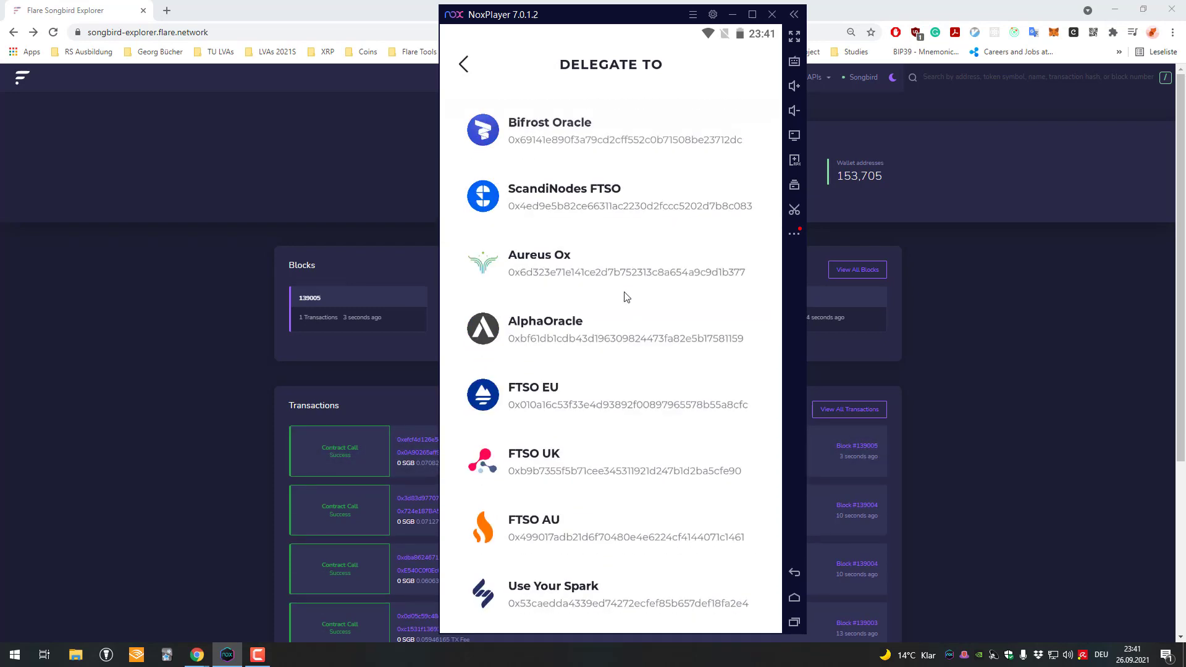
pyautogui.click(564, 157)
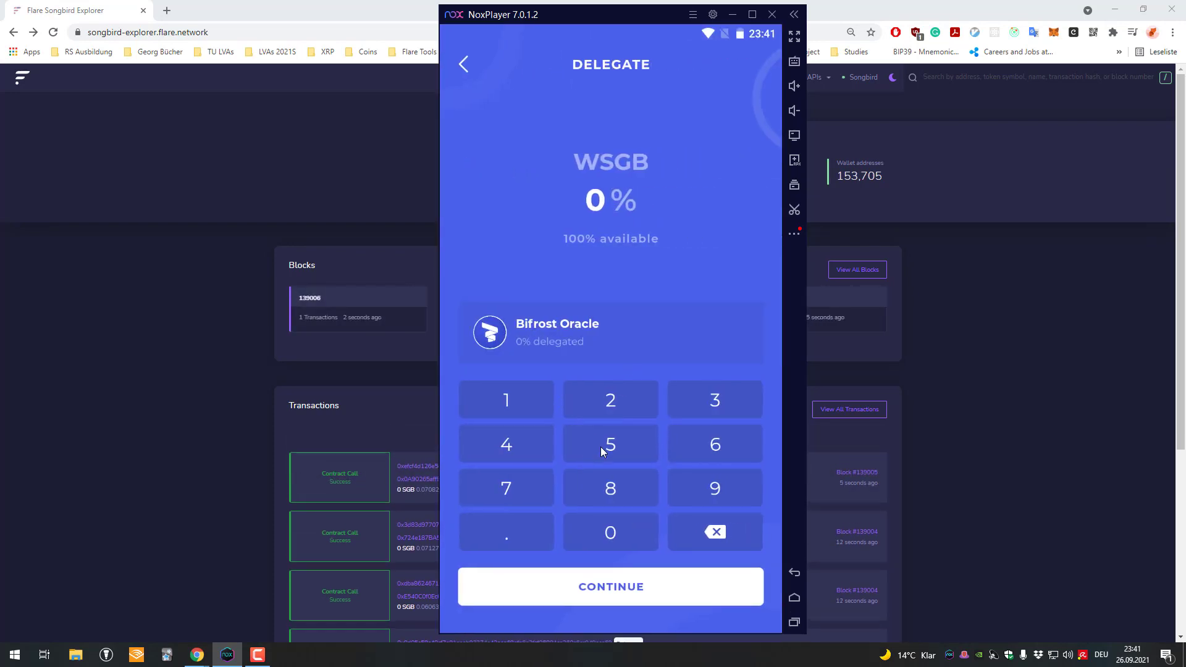
# Delegate 50% of WSGB to Bifrost Oracle, confirming with the PIN
pyautogui.click(603, 446)
pyautogui.click(612, 533)
pyautogui.click(650, 584)
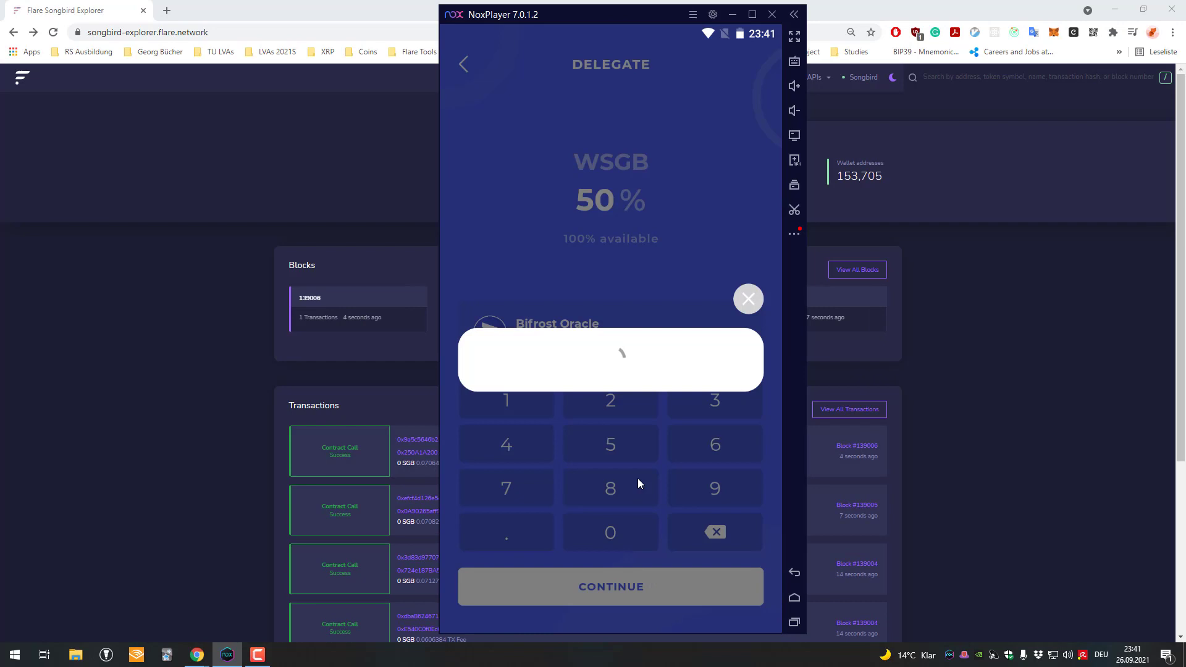
pyautogui.click(665, 498)
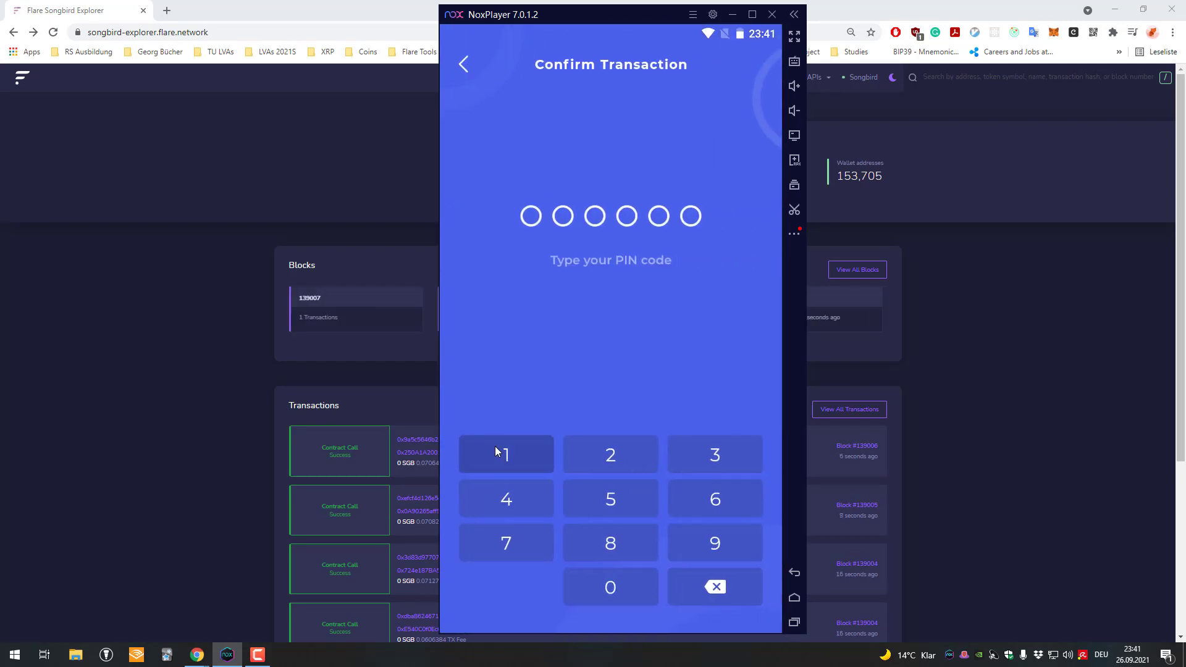
pyautogui.click(612, 455)
pyautogui.click(506, 495)
pyautogui.click(611, 499)
pyautogui.click(715, 495)
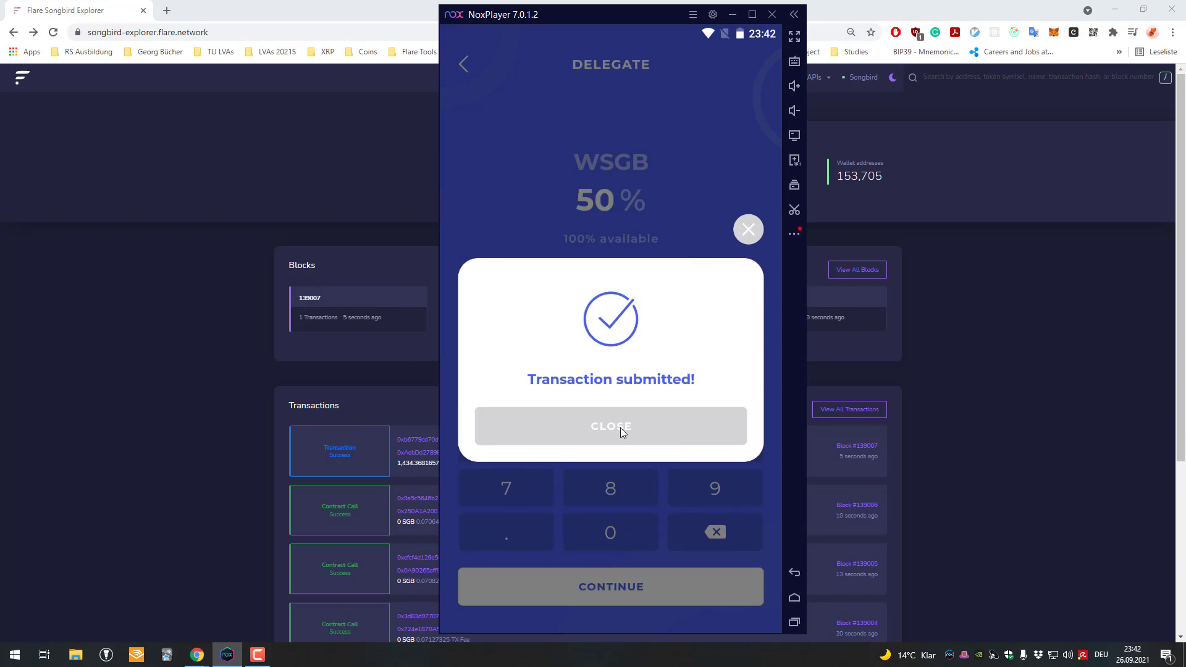
pyautogui.click(620, 427)
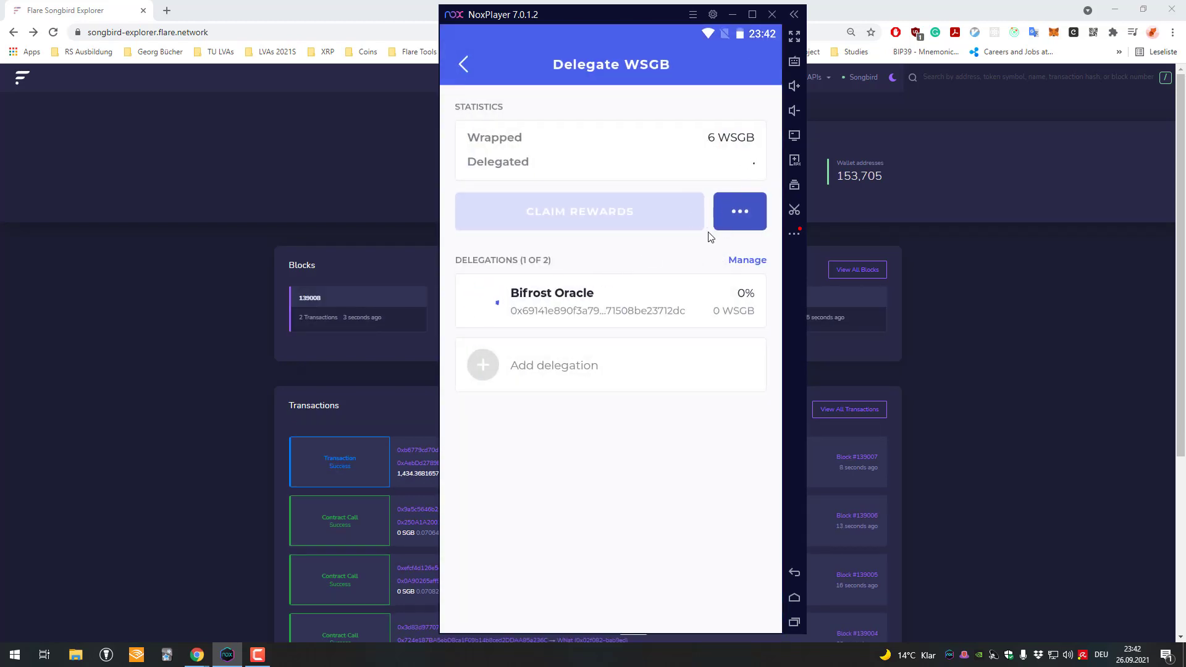
# Add a second delegation of 50% to FTSO EU and confirm it
pyautogui.click(659, 346)
pyautogui.moveTo(563, 360); pyautogui.dragTo(572, 295)
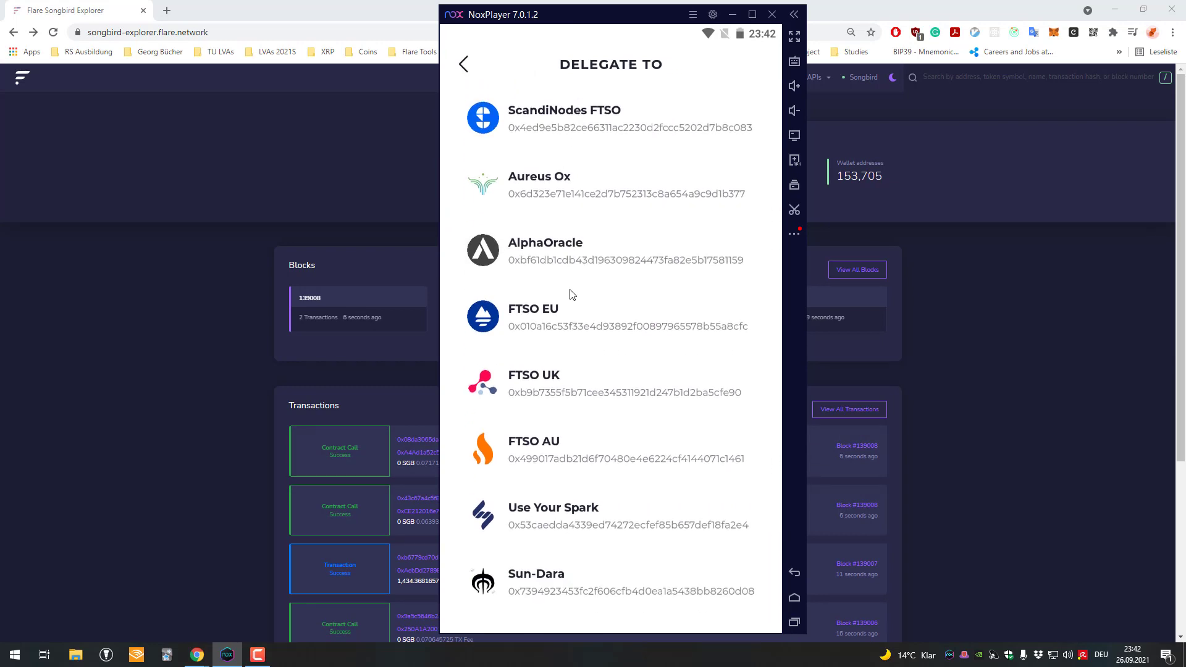
pyautogui.click(623, 316)
pyautogui.click(606, 454)
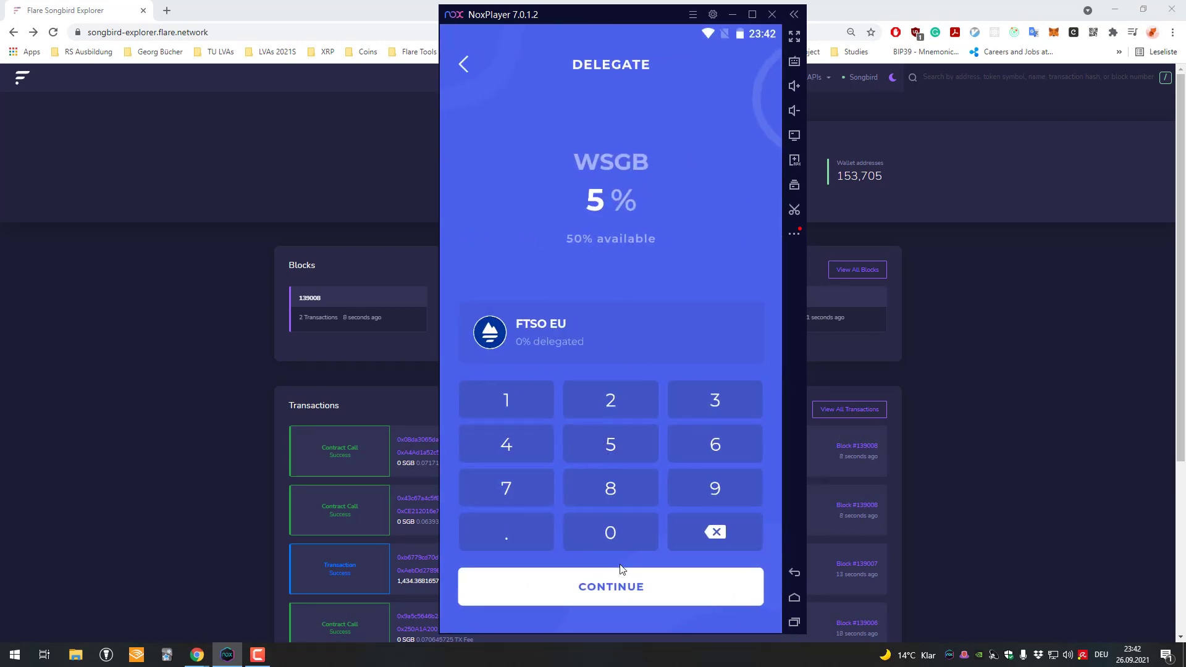
pyautogui.click(610, 532)
pyautogui.click(655, 584)
pyautogui.click(656, 488)
# Authorize the FTSO EU delegation with the PIN and close the submitted notice
pyautogui.click(608, 457)
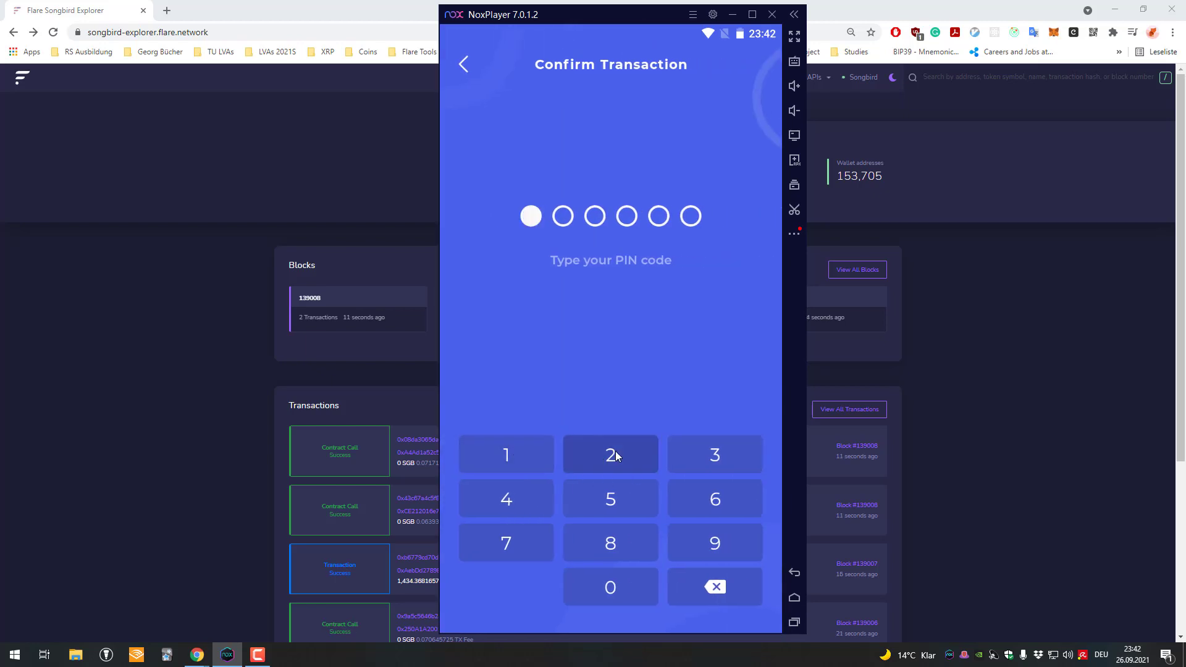
pyautogui.click(714, 456)
pyautogui.click(522, 504)
pyautogui.click(717, 492)
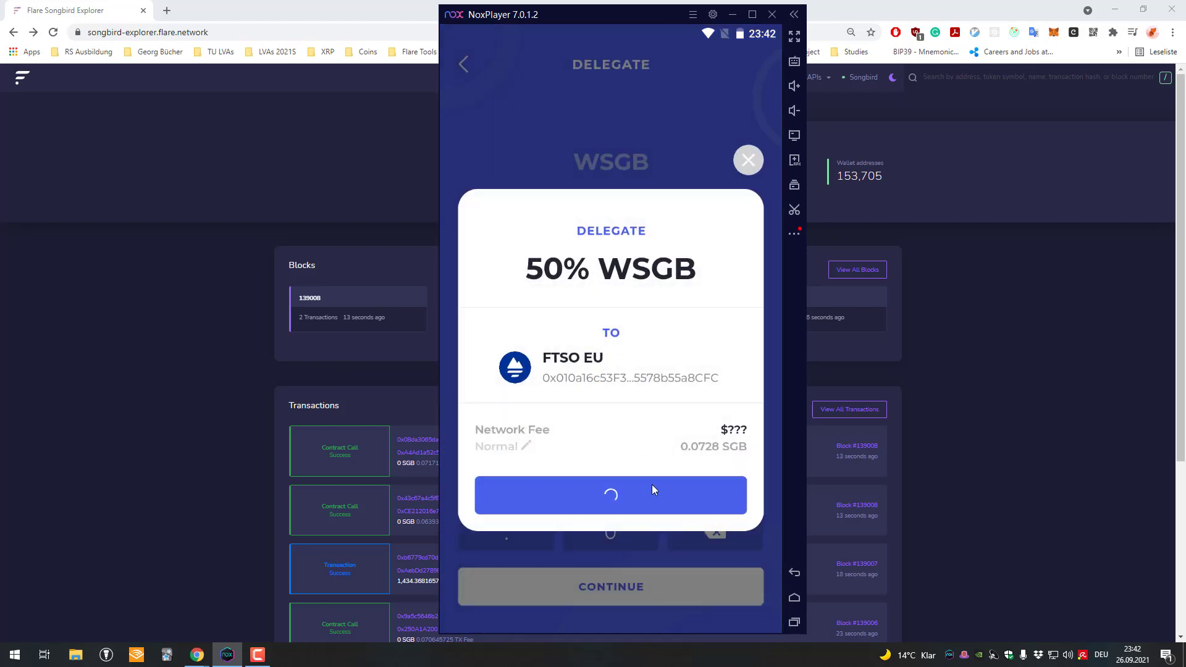
pyautogui.click(633, 424)
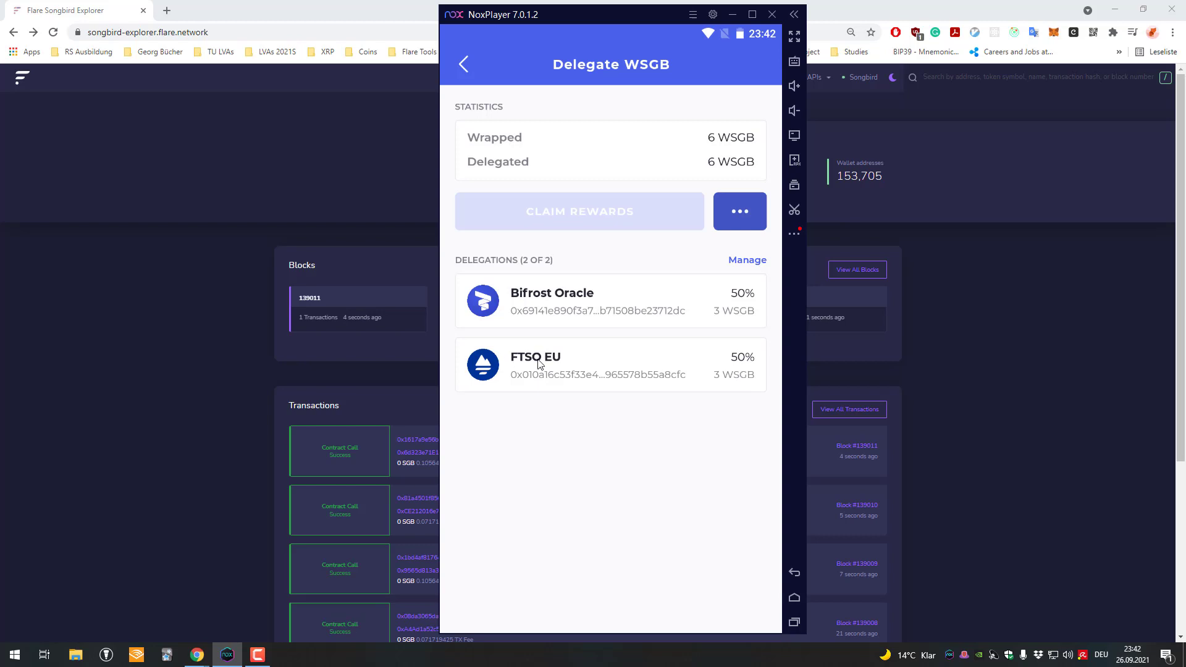
pyautogui.click(466, 62)
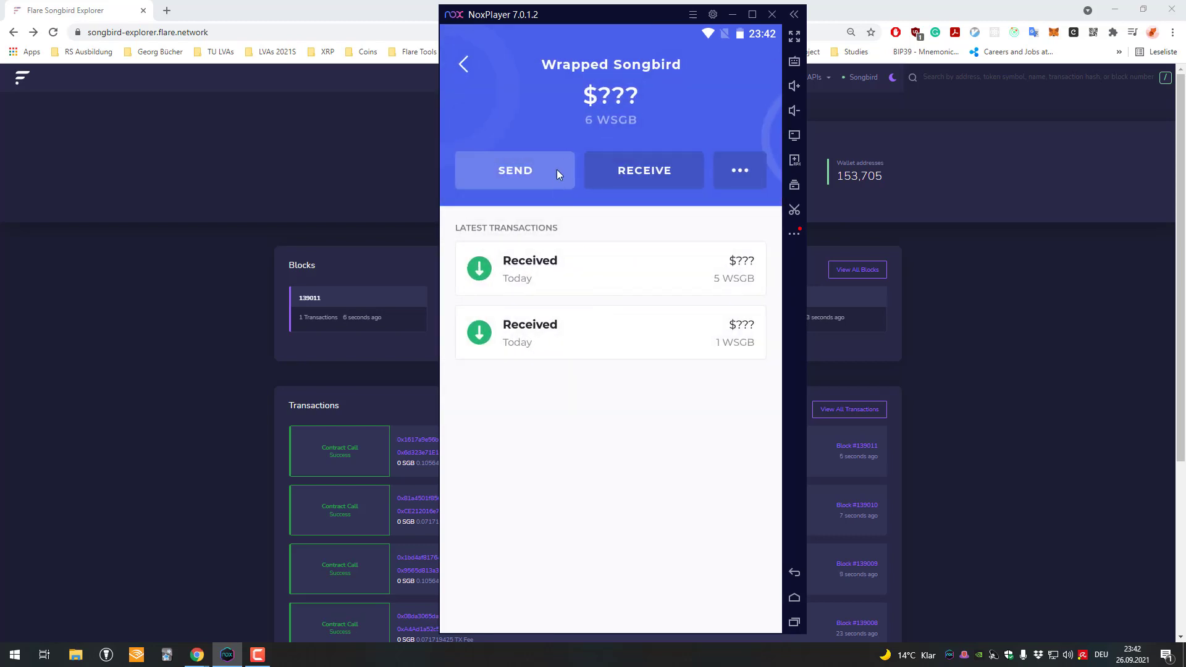
pyautogui.click(466, 79)
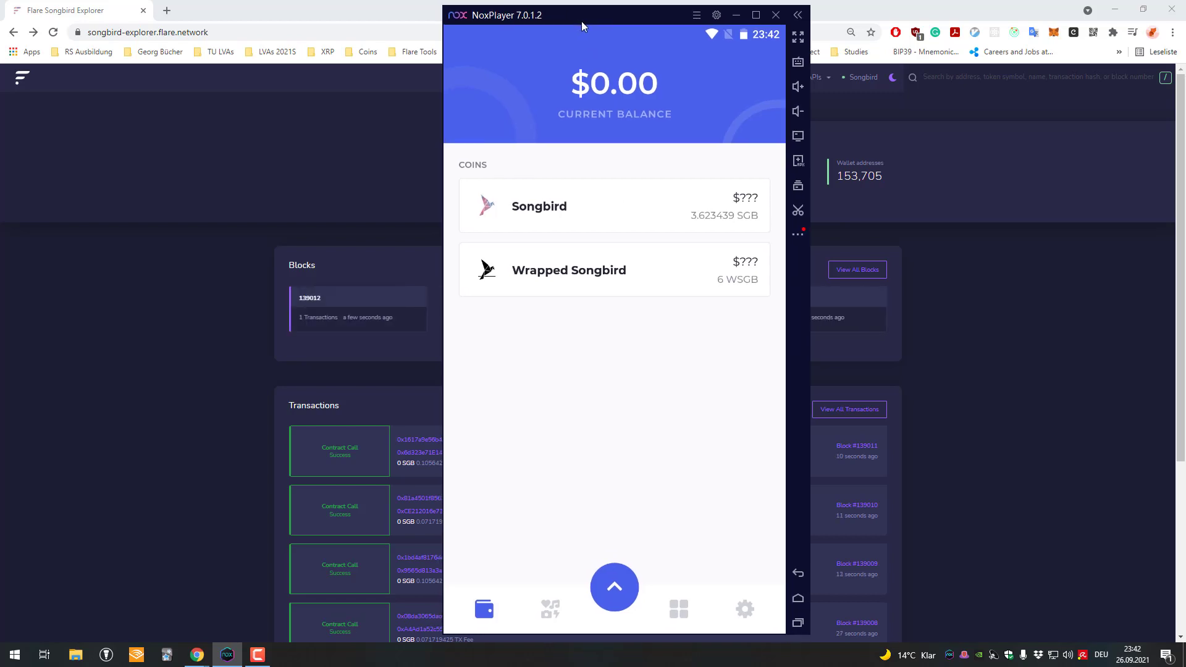
pyautogui.moveTo(571, 18); pyautogui.dragTo(577, 13)
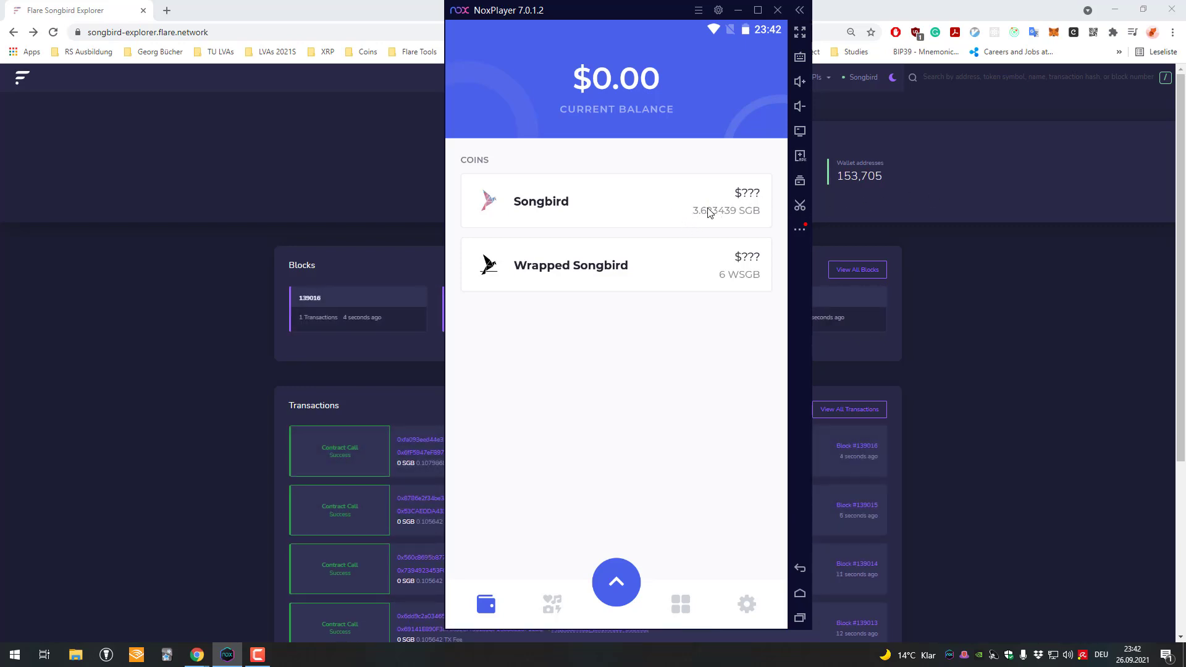
pyautogui.click(676, 206)
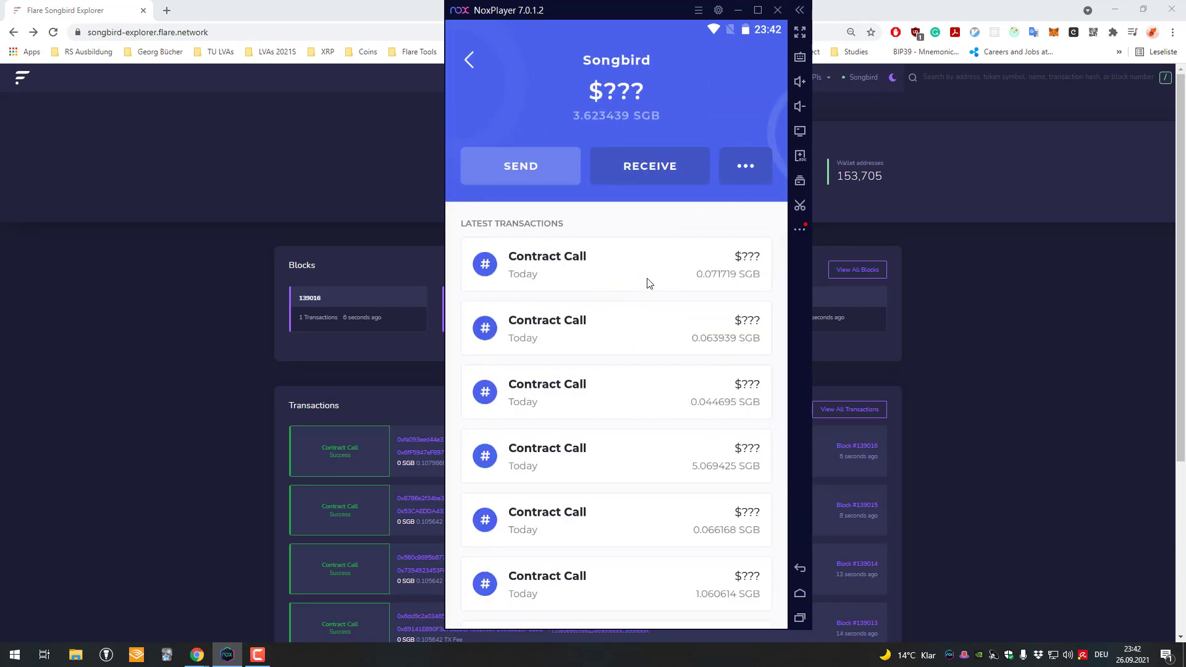
pyautogui.scroll(-1, 632, 276)
pyautogui.click(471, 61)
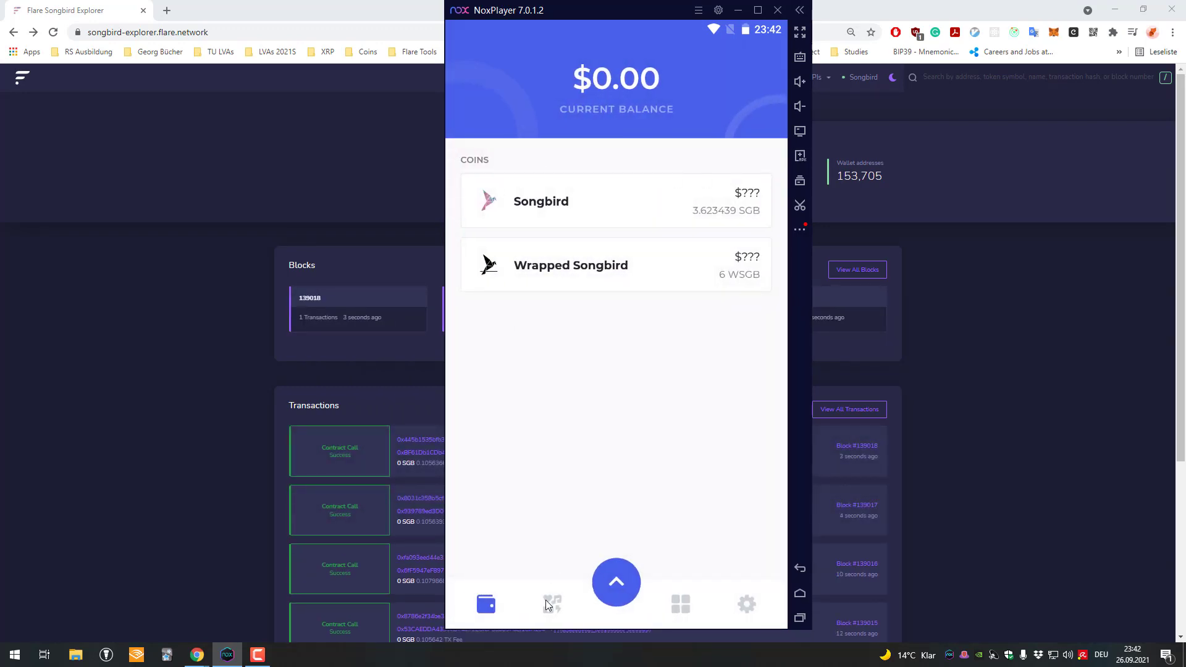
pyautogui.click(609, 225)
pyautogui.click(615, 209)
# Reopen Wrapped Songbird and view the WSGB delegation overview showing both 50% delegations
pyautogui.click(472, 56)
pyautogui.click(587, 272)
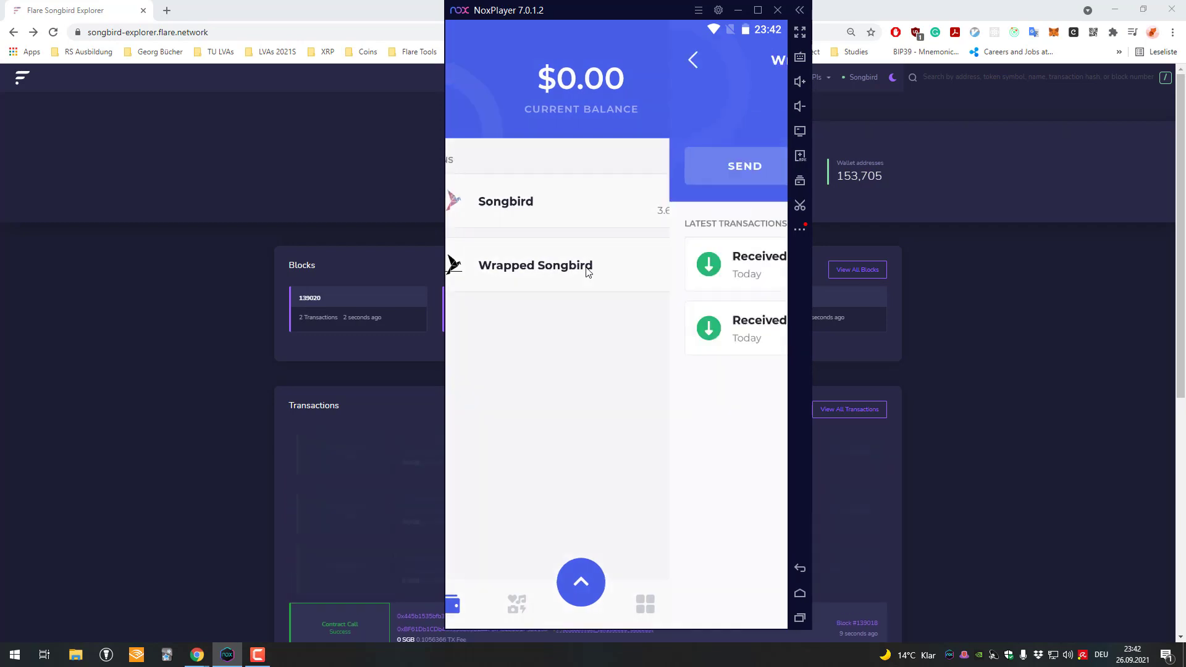
pyautogui.click(748, 167)
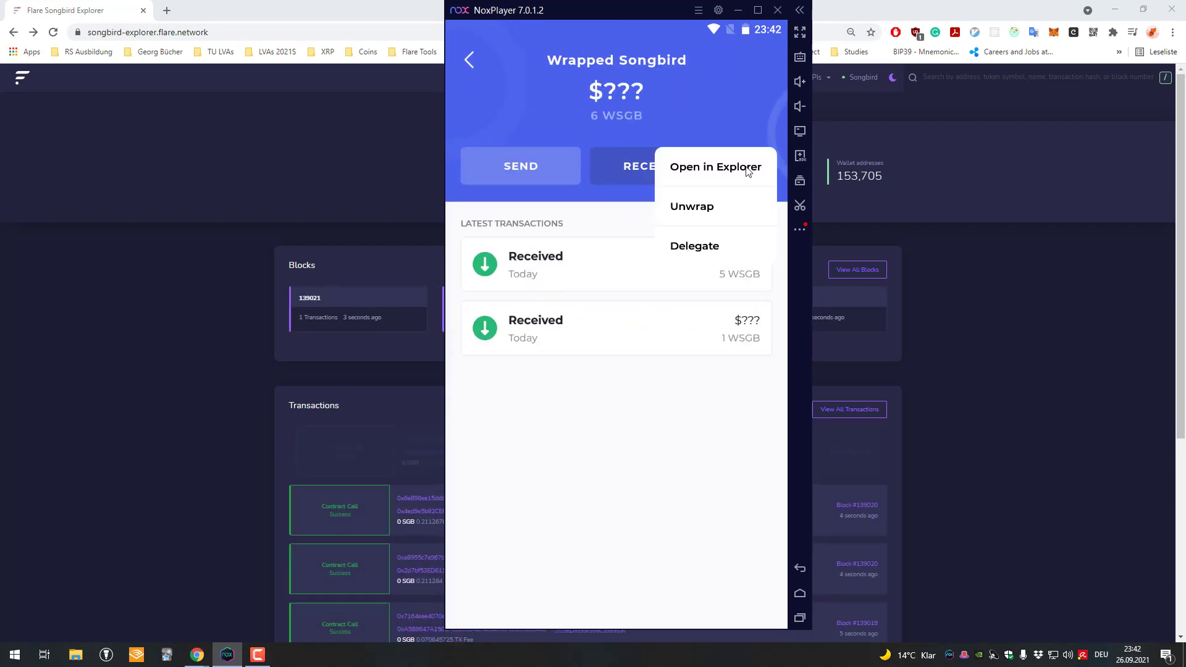
pyautogui.click(692, 175)
pyautogui.click(731, 175)
pyautogui.click(704, 235)
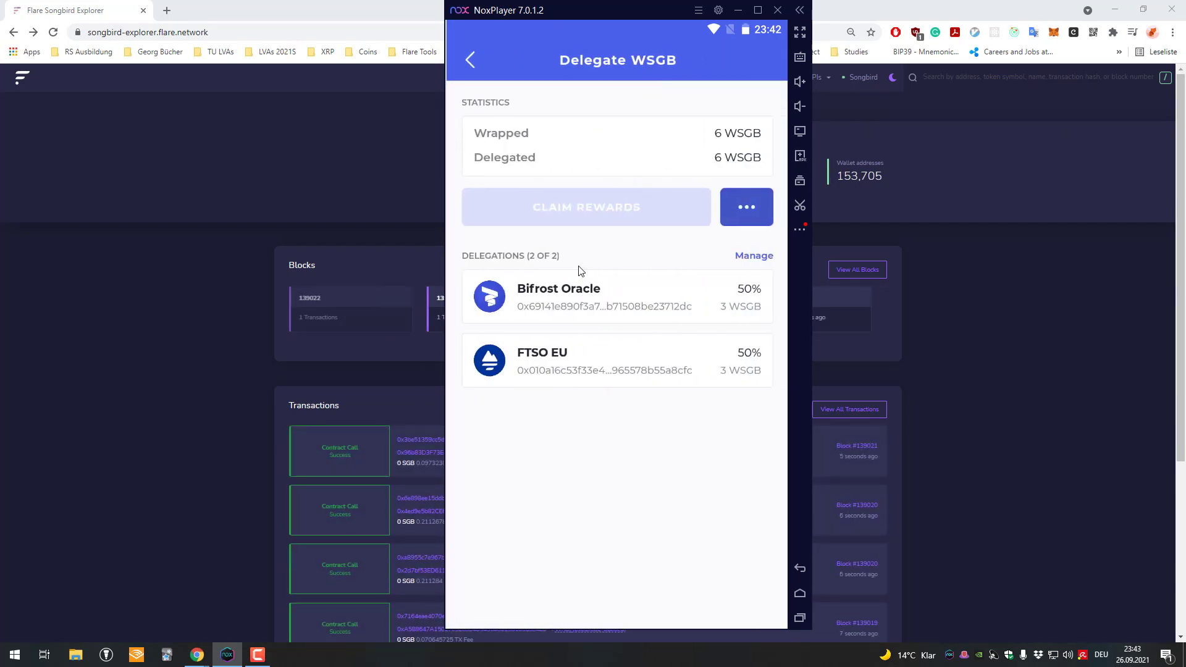
# Browse the delegation options and Manage list without making changes
pyautogui.click(730, 217)
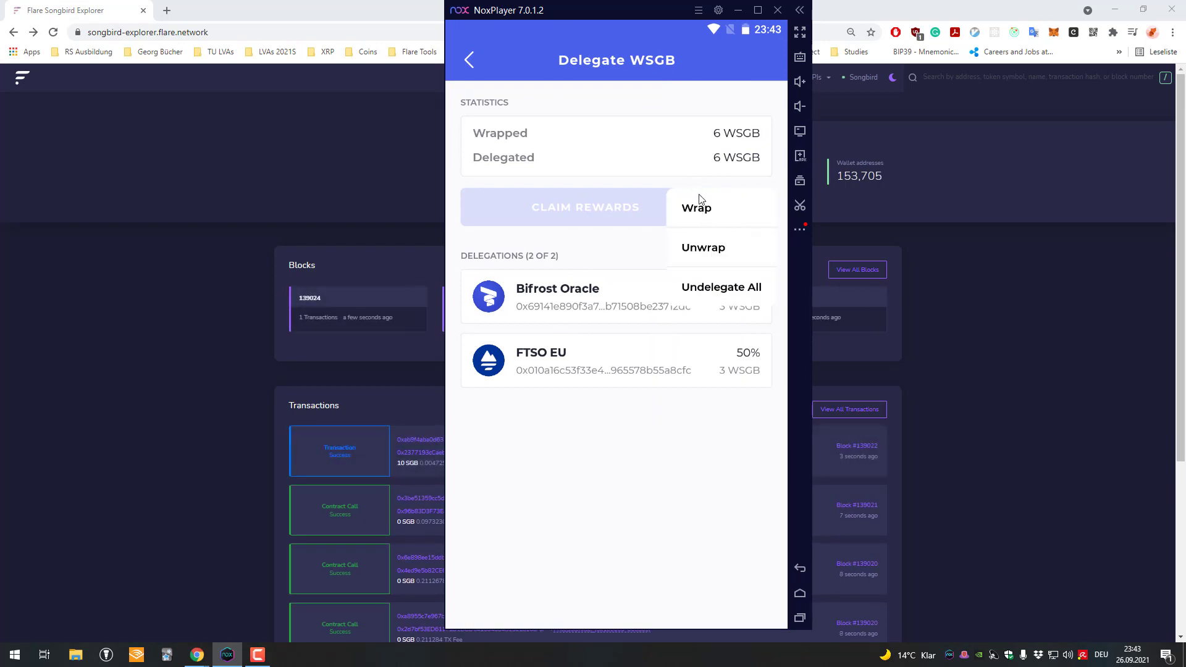
pyautogui.click(779, 256)
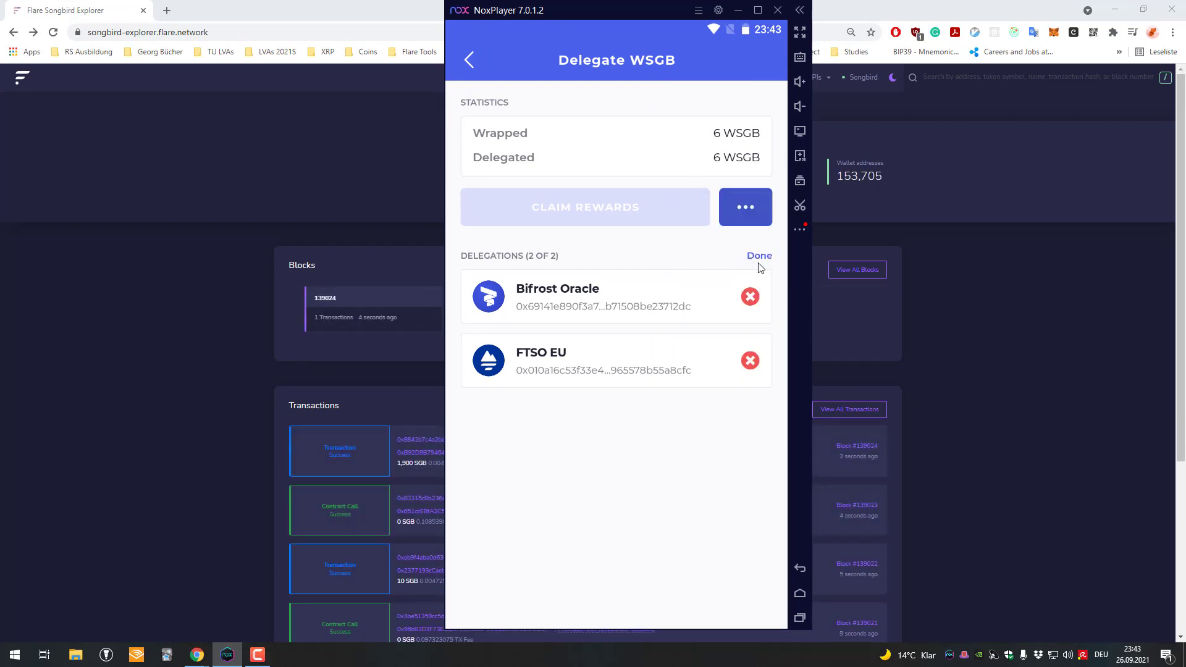
pyautogui.click(745, 209)
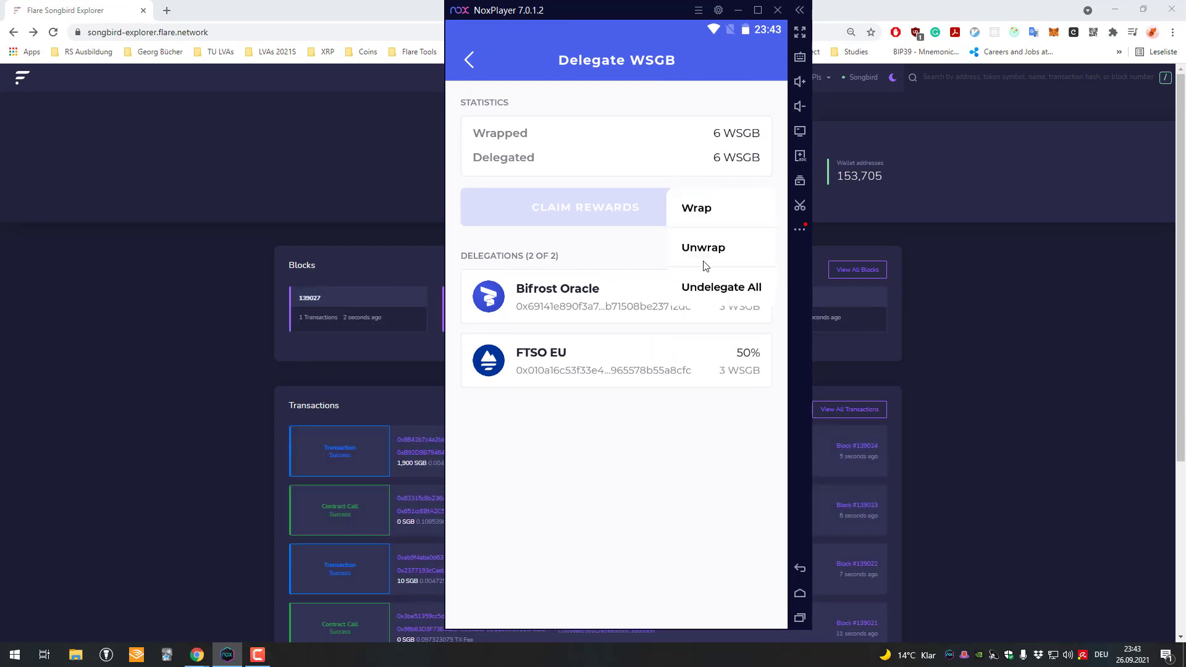
pyautogui.click(632, 214)
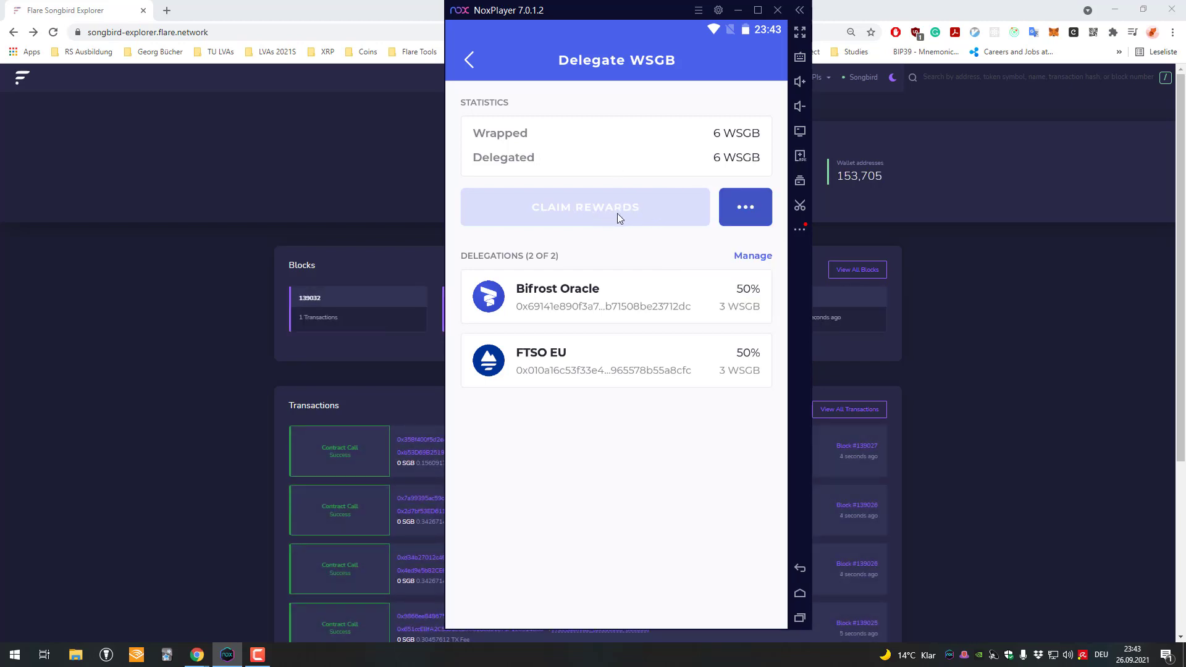
pyautogui.click(745, 207)
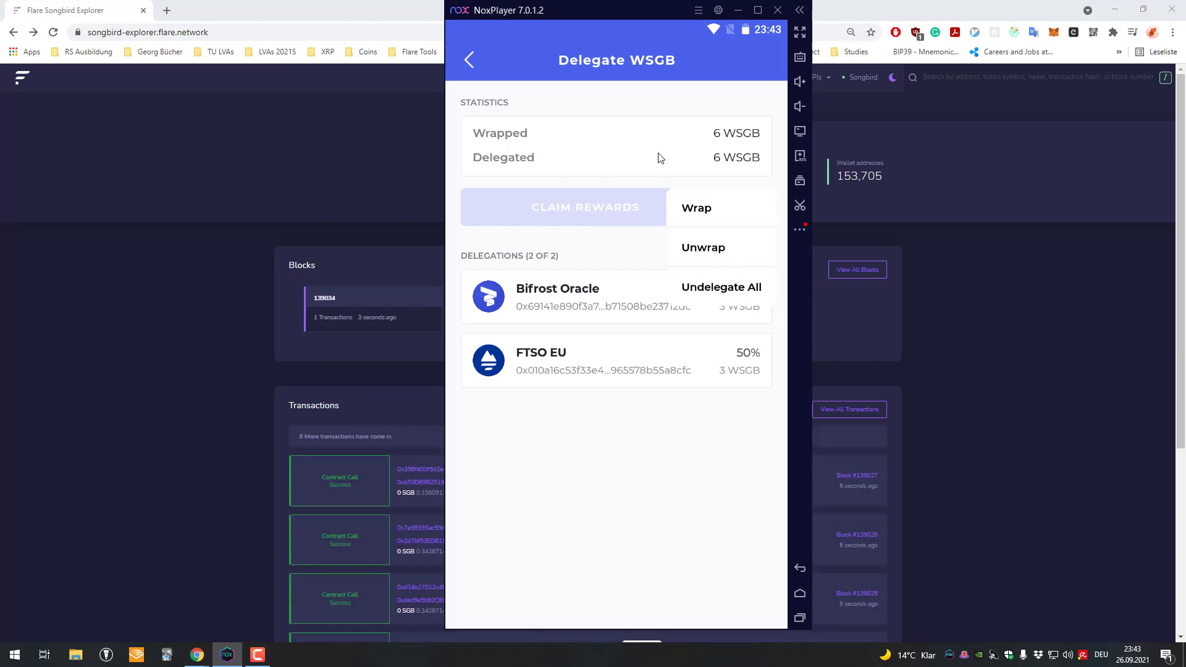
pyautogui.click(527, 100)
# Return from the delegation screen to the wallet coin list
pyautogui.click(476, 64)
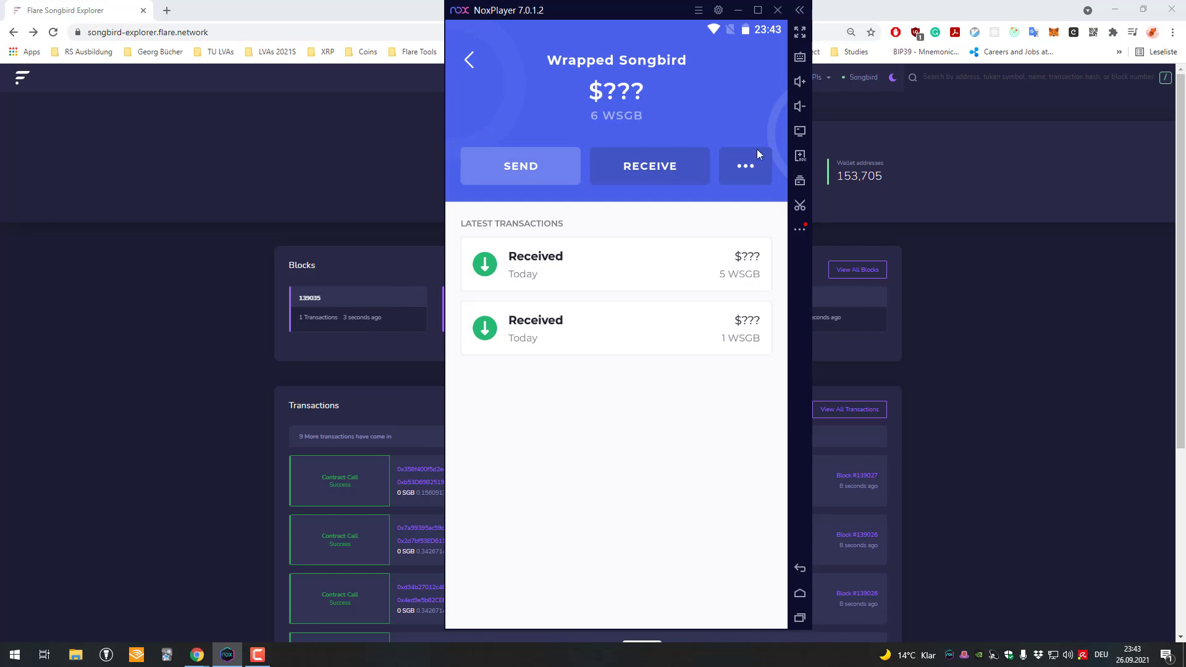
pyautogui.click(743, 166)
pyautogui.press('Escape')
pyautogui.press('Escape')
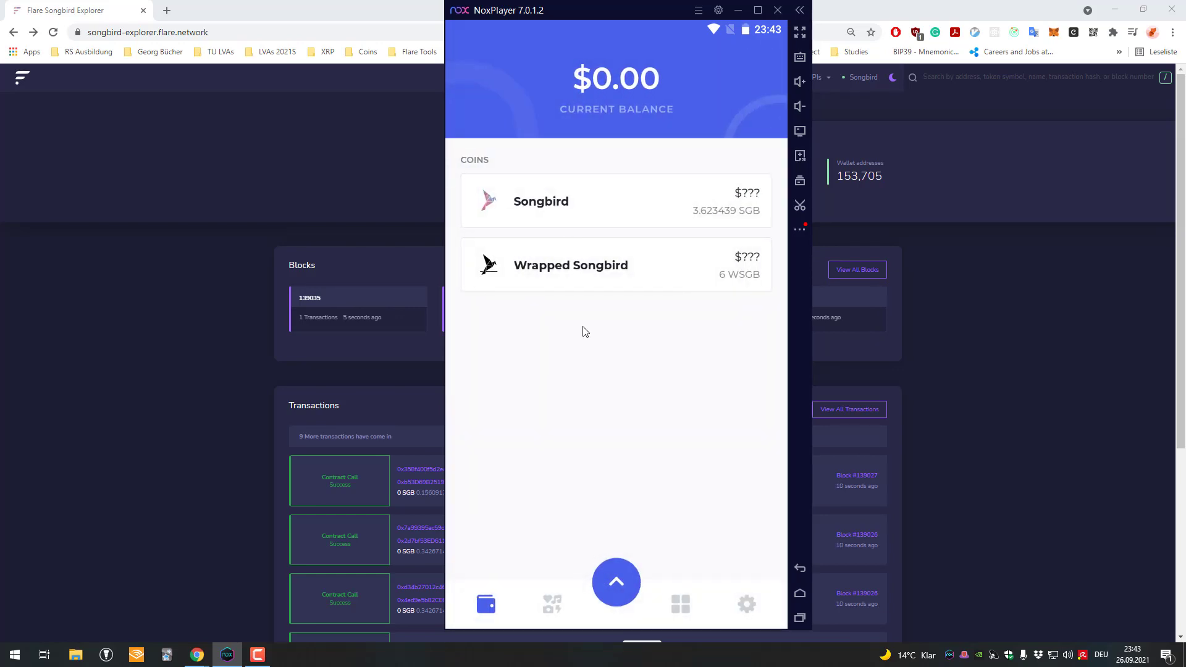